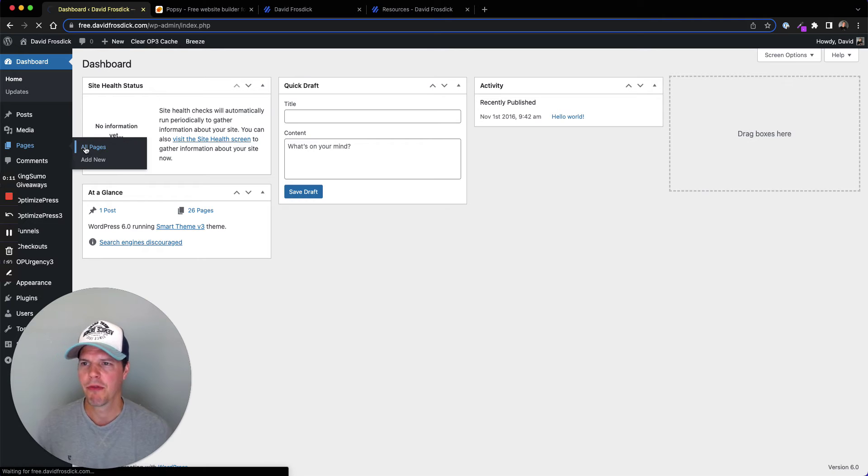
# Step: Open the published 40 Lead Magnet Ideas page from the site's page list and review it down to the sign-up form
pyautogui.click(116, 41)
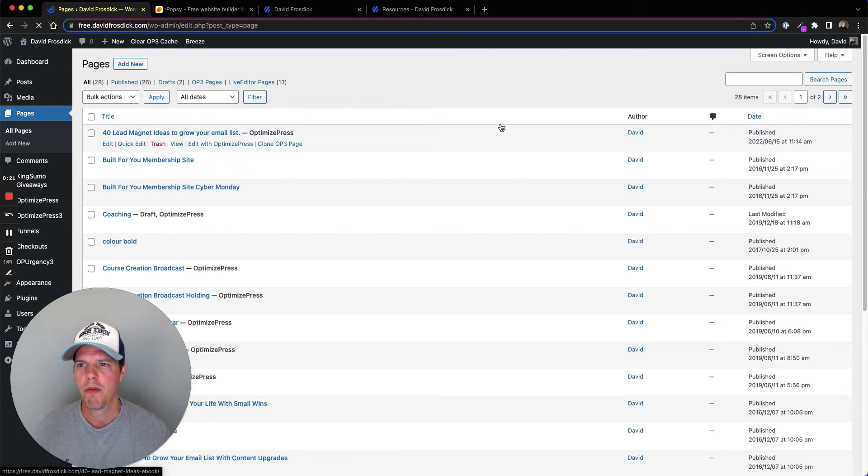
pyautogui.click(177, 143)
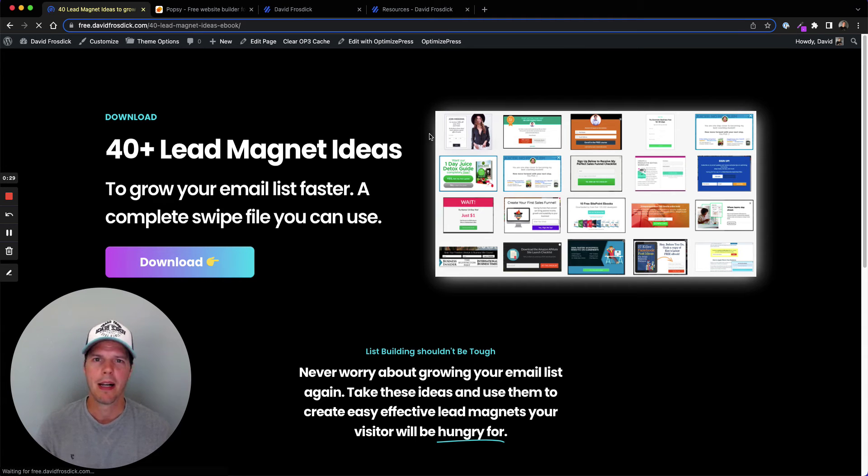
pyautogui.scroll(-2, 362, 176)
pyautogui.scroll(-5, 362, 176)
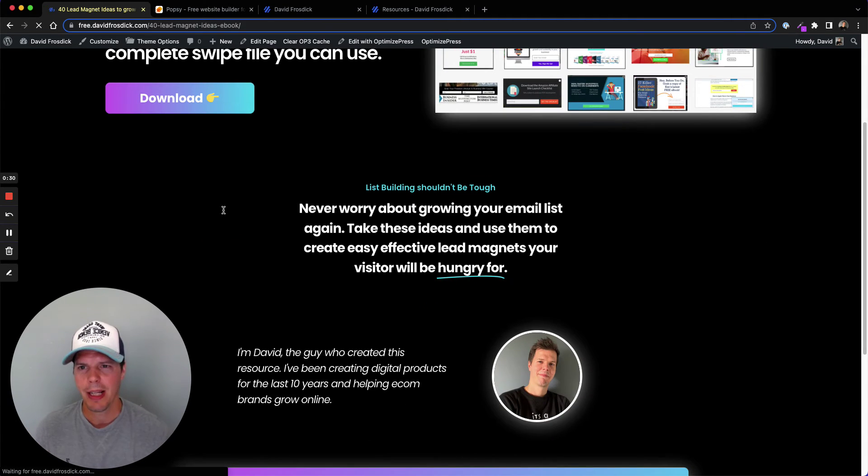
pyautogui.scroll(-8, 279, 245)
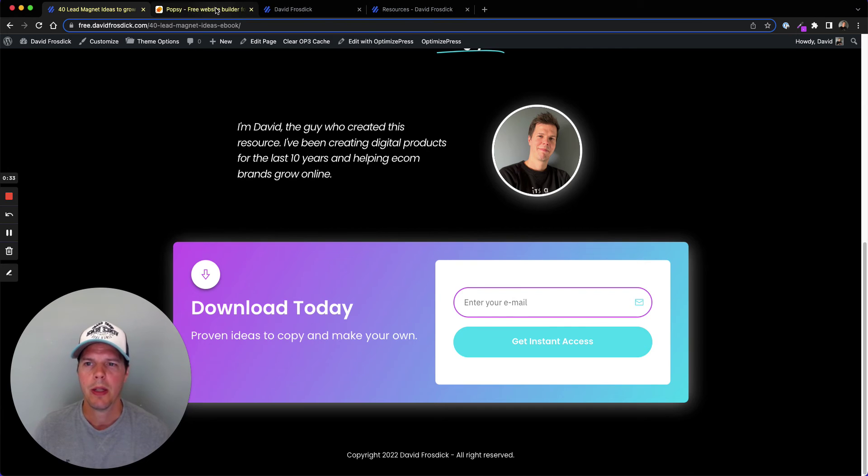
# Step: Copy the lead magnet landing page's web address and switch to the website's home page in Notion
pyautogui.click(206, 10)
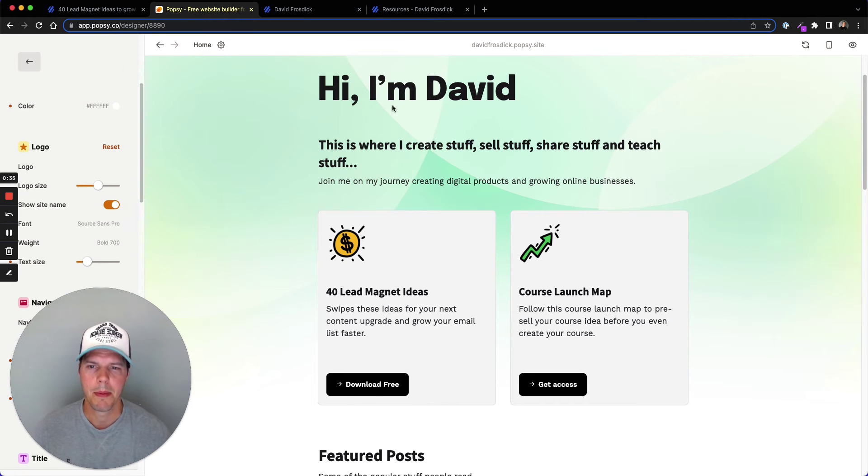
pyautogui.click(96, 10)
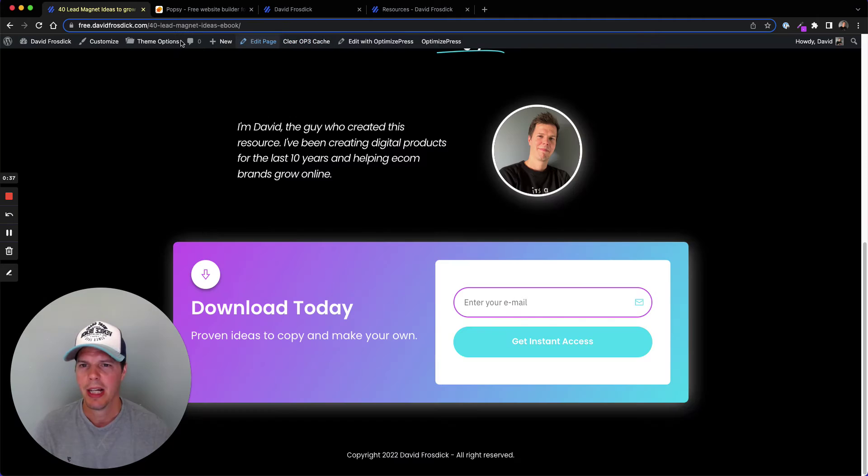
pyautogui.click(243, 24)
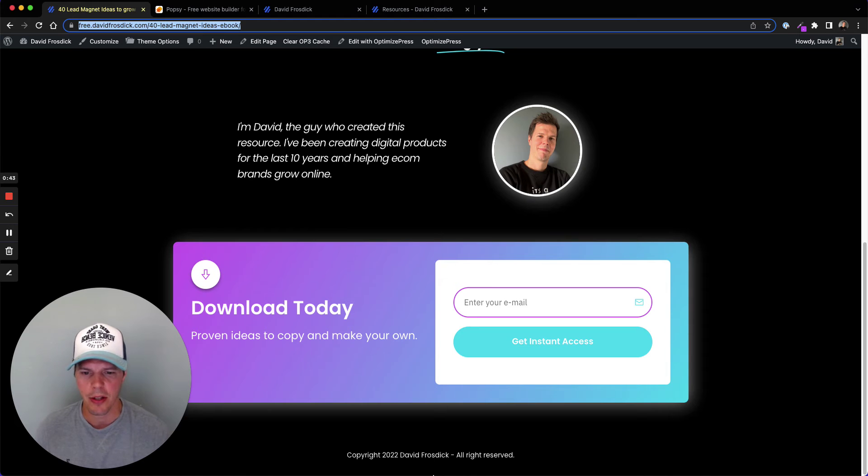
pyautogui.moveTo(433, 472)
pyautogui.click(380, 468)
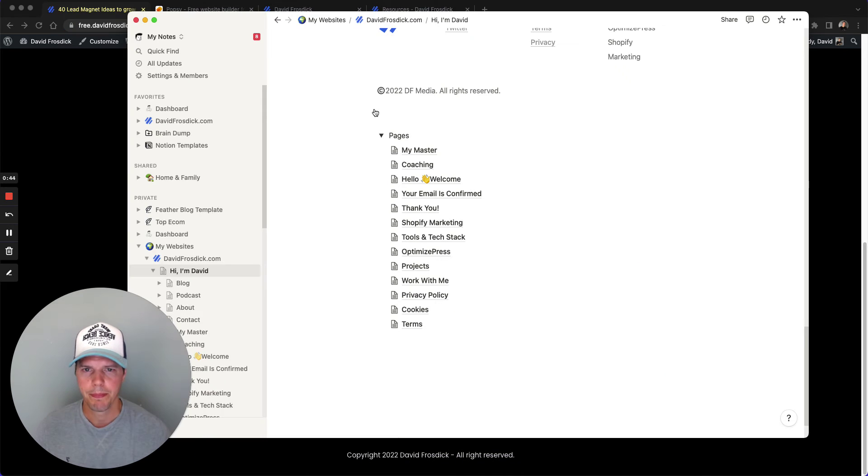
# Step: Collapse the Pages toggle list below the home page's footer
pyautogui.scroll(3, 452, 235)
pyautogui.scroll(10, 450, 256)
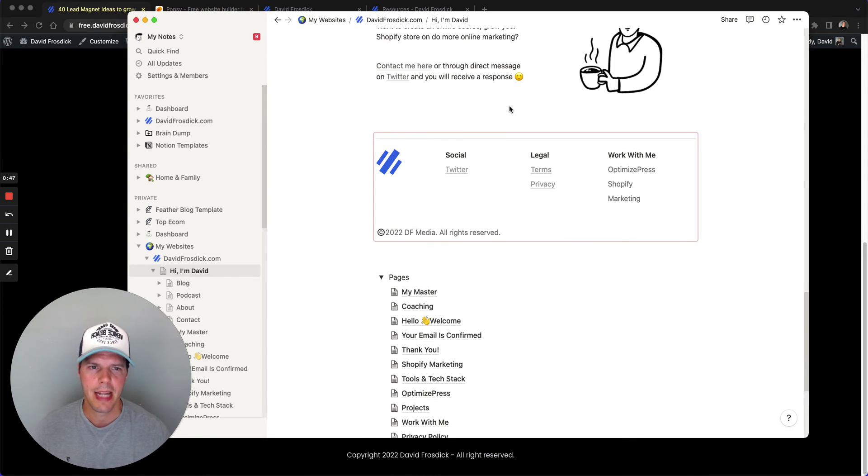
pyautogui.scroll(-2, 465, 286)
pyautogui.scroll(-10, 464, 286)
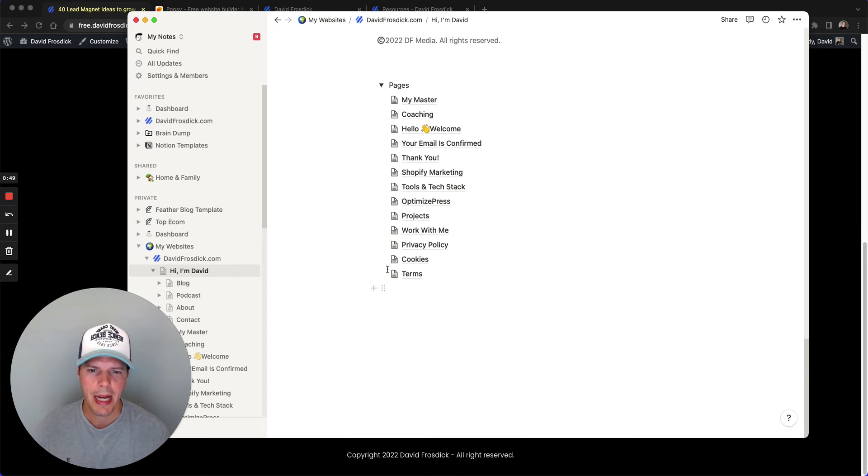
pyautogui.click(382, 86)
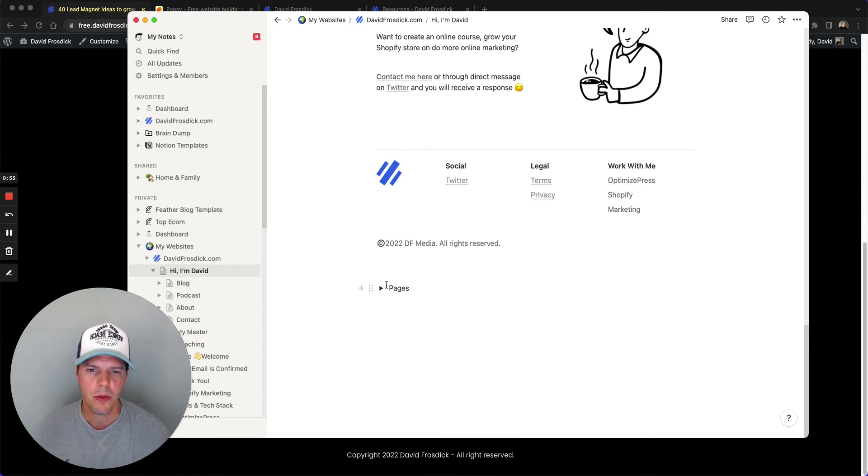
# Step: Remove the existing link from the Download Free text in the 40 Lead Magnet Ideas card
pyautogui.scroll(3, 379, 269)
pyautogui.scroll(15, 381, 276)
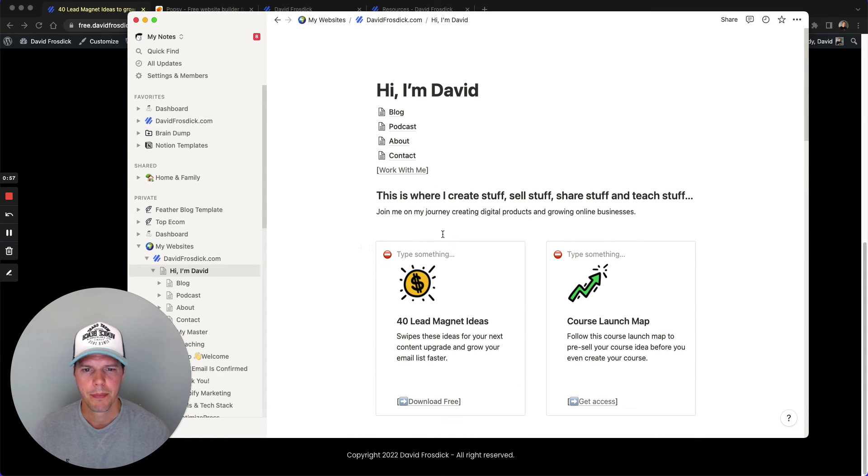
pyautogui.scroll(-1, 370, 239)
pyautogui.scroll(-3, 430, 332)
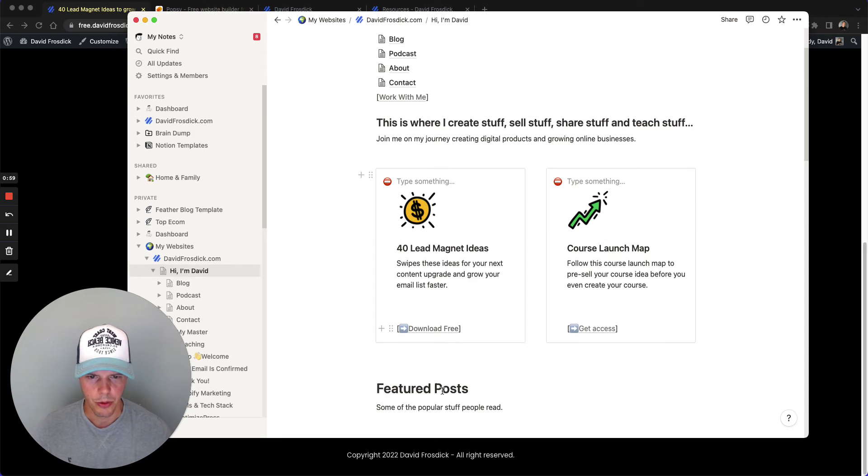
pyautogui.moveTo(457, 331)
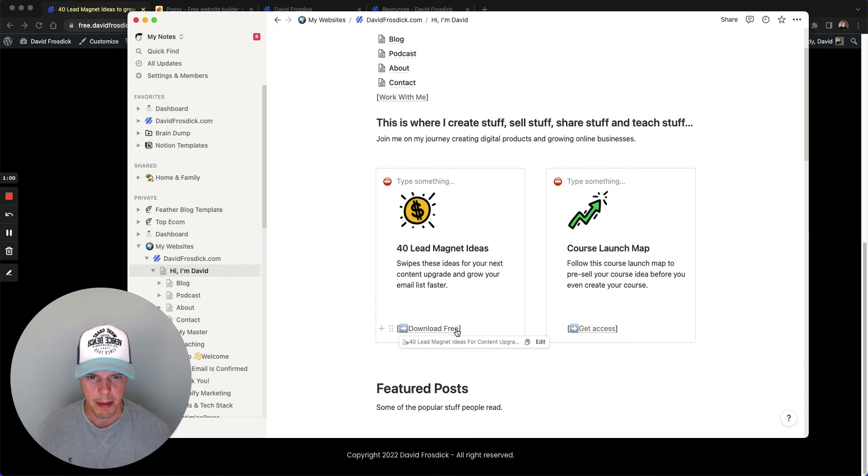
pyautogui.click(541, 341)
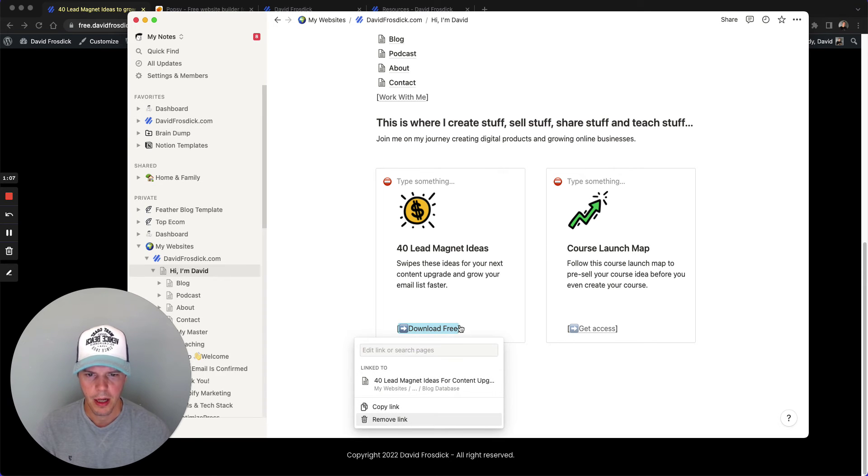
pyautogui.press('Escape')
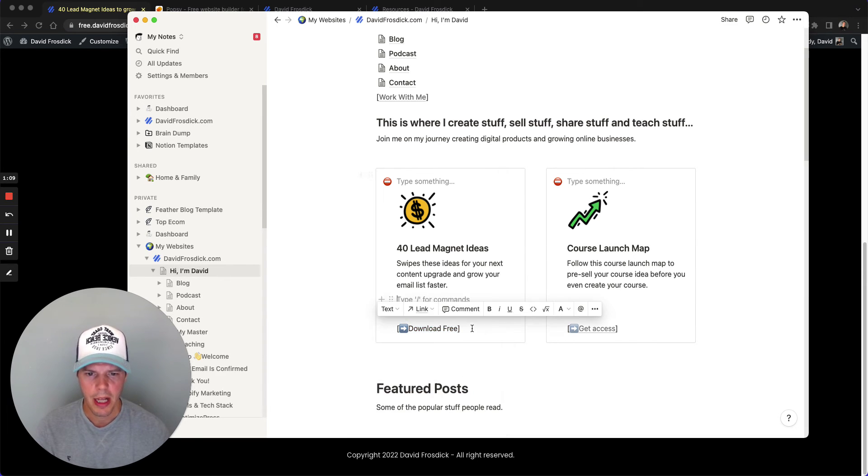
# Step: Link the card's Download Free text to the copied 40-lead-magnet-ideas-ebook web page address
pyautogui.click(456, 329)
pyautogui.moveTo(458, 328); pyautogui.dragTo(410, 329)
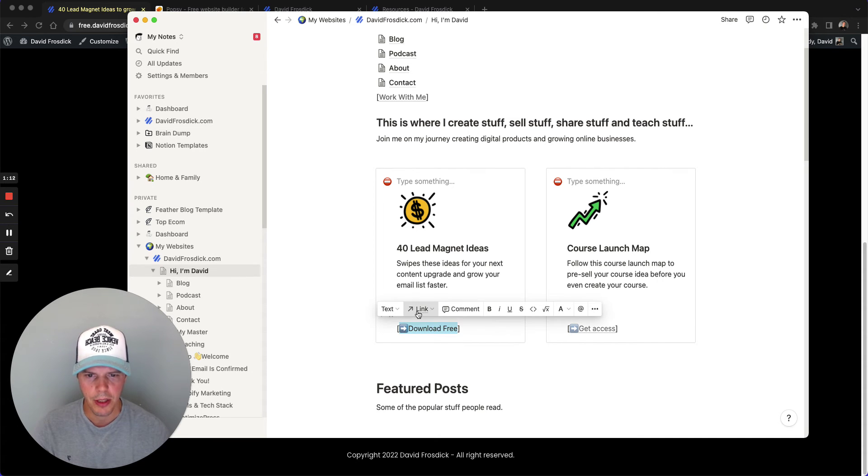
pyautogui.click(420, 309)
pyautogui.press('super+v')
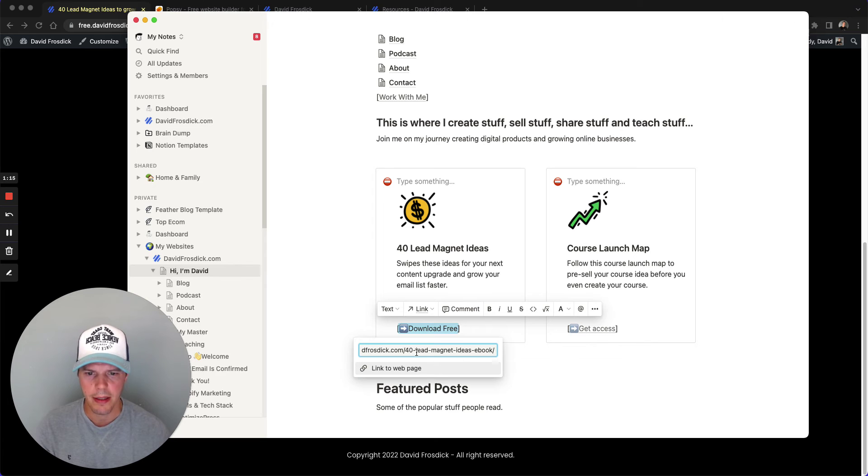
pyautogui.click(413, 367)
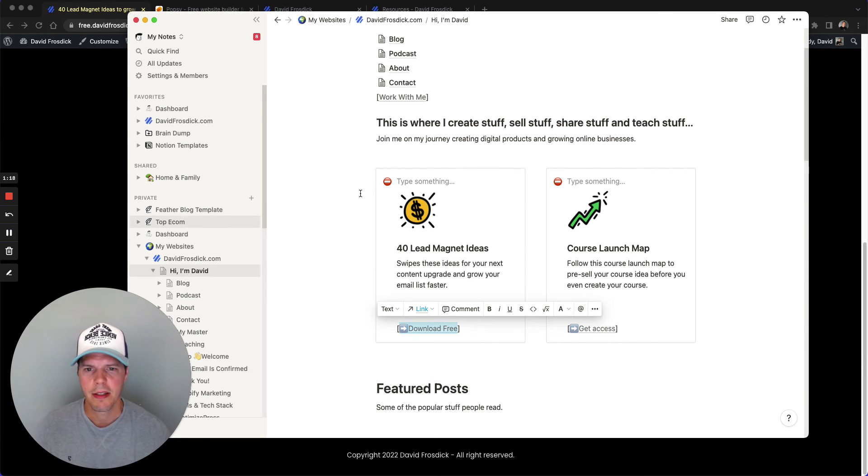
pyautogui.click(386, 187)
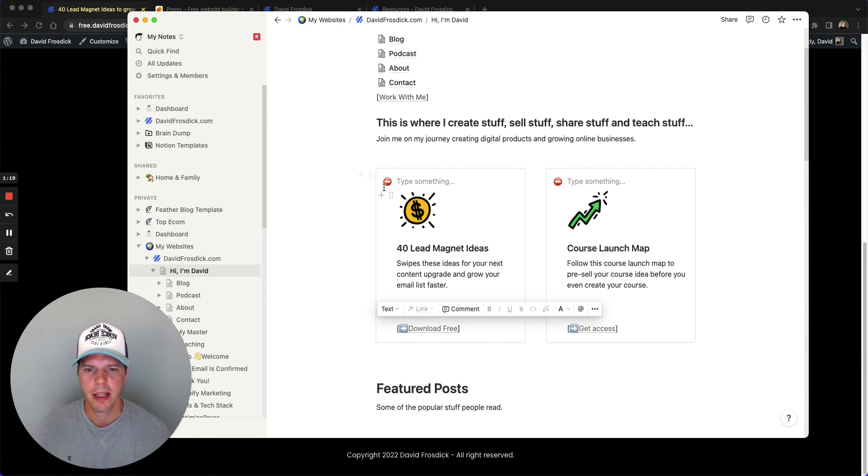
pyautogui.click(9, 233)
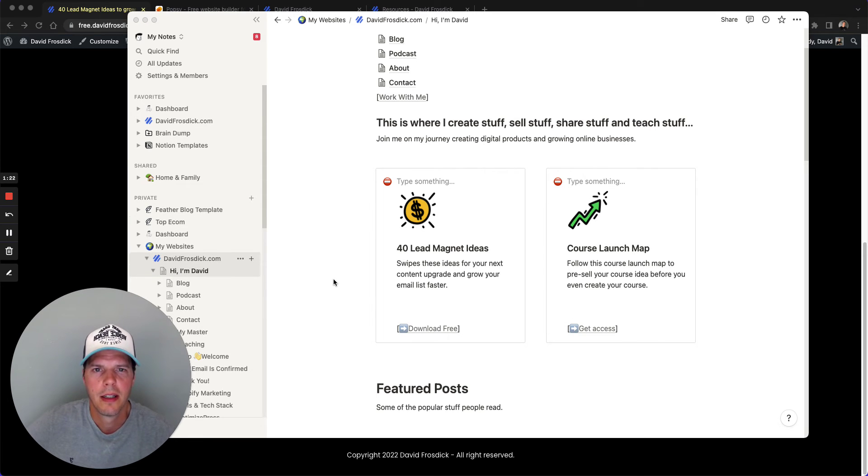
# Step: Switch to the Popsy designer in the browser and refresh the home page preview
pyautogui.click(126, 86)
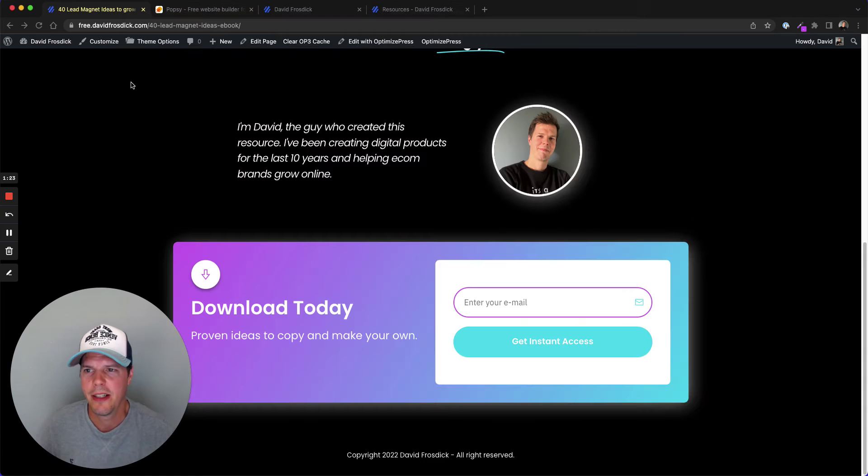
pyautogui.click(183, 19)
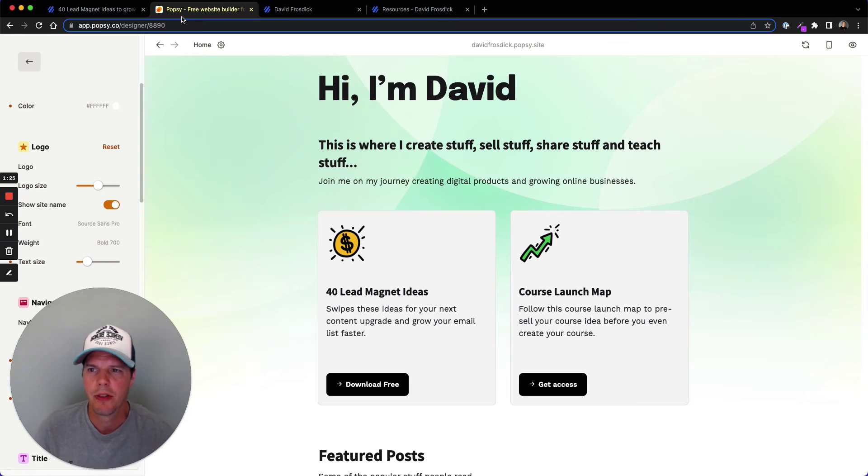
pyautogui.click(806, 45)
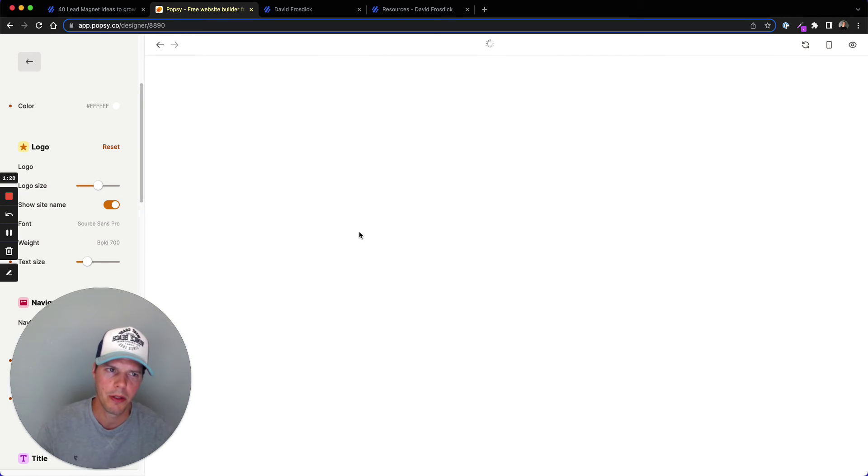
pyautogui.scroll(-4, 318, 280)
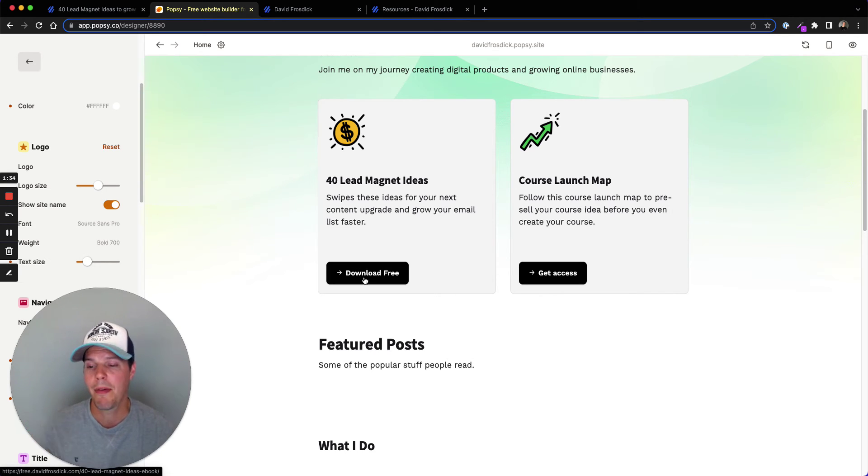
# Step: Test the Download Free link in the Popsy preview, and close the landing page it opens
pyautogui.moveTo(144, 442)
pyautogui.moveTo(102, 299); pyautogui.dragTo(97, 278)
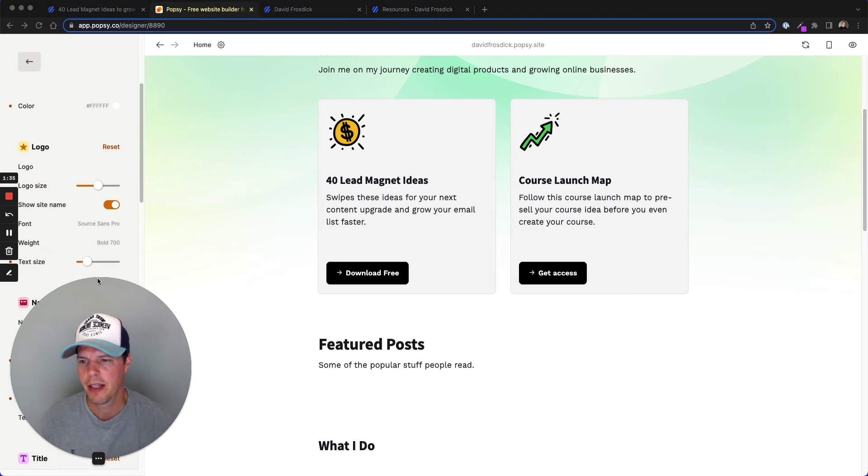
pyautogui.click(248, 290)
pyautogui.click(389, 276)
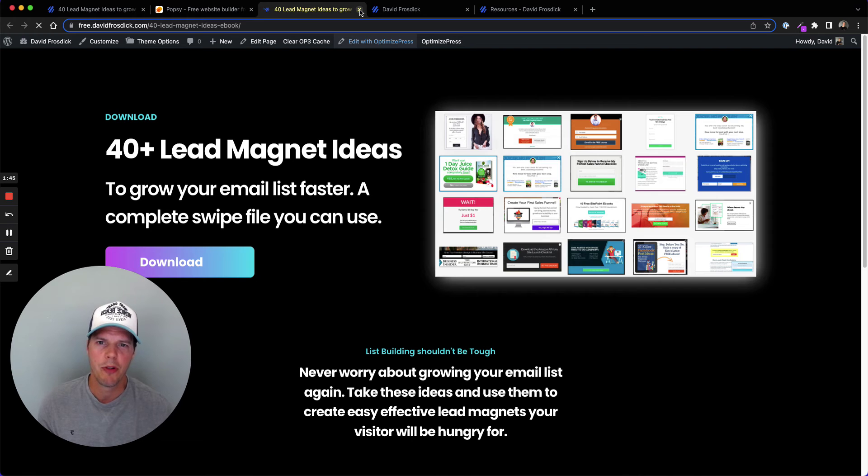
pyautogui.click(359, 10)
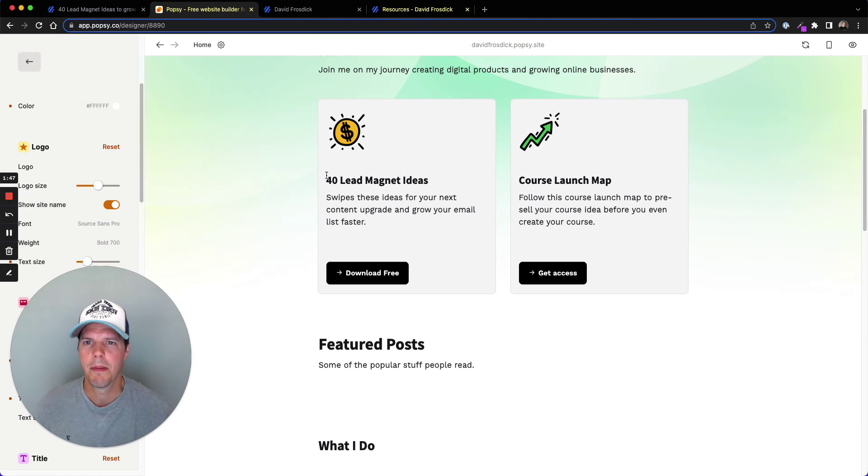
# Step: Reload the live popsy.site home page and close its developer tools
pyautogui.hotkey('ctrl', 'Tab')
pyautogui.rightClick(192, 152)
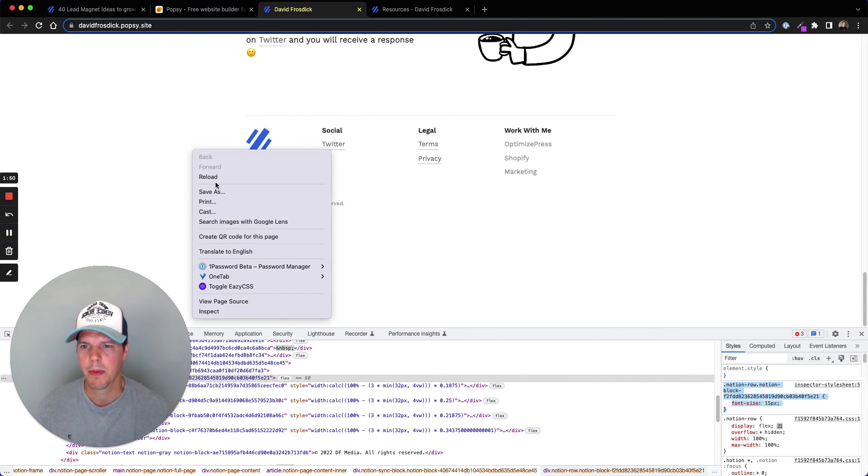
pyautogui.click(217, 176)
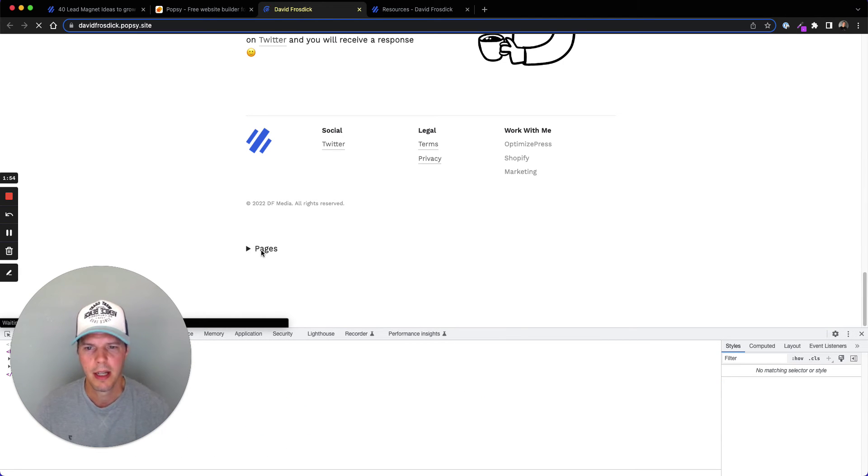
pyautogui.click(861, 333)
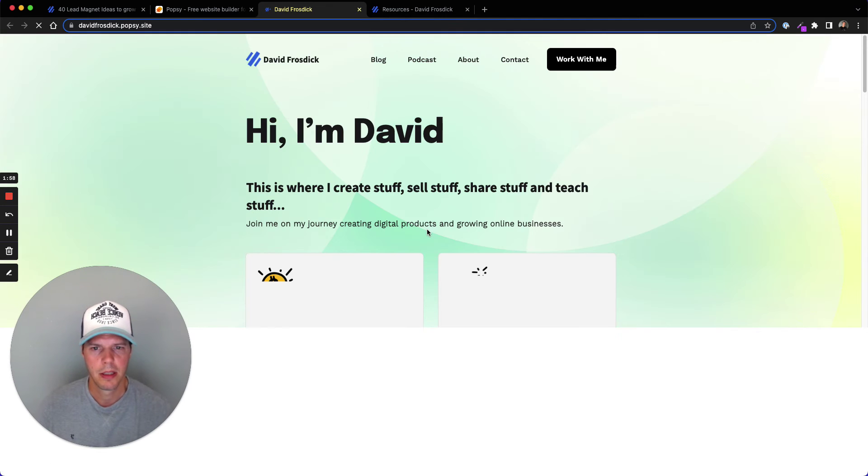
# Step: Close the Resources page and check the live home page from its header to its footer
pyautogui.scroll(-20, 655, 264)
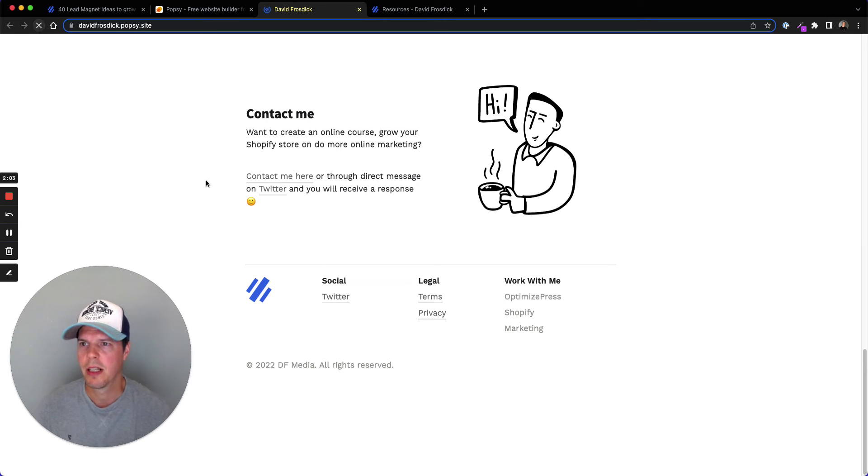
pyautogui.click(467, 9)
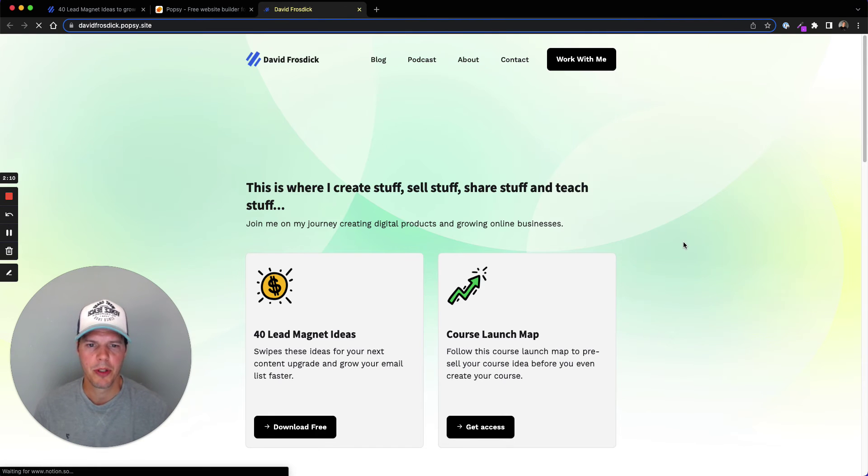
pyautogui.scroll(-15, 682, 240)
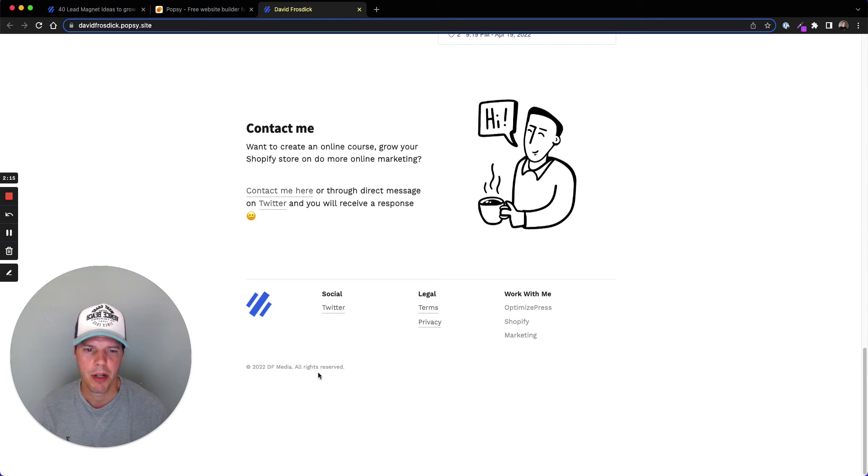
pyautogui.scroll(15, 310, 403)
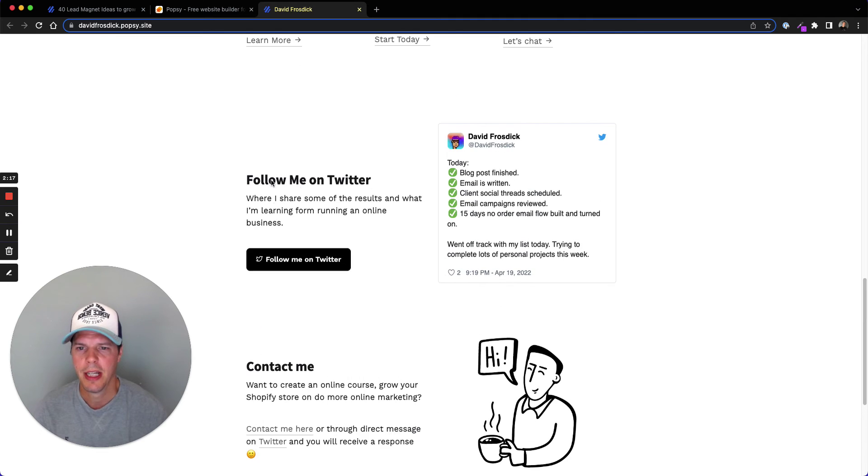
# Step: Test the Download Free link on the live home page and close the landing page it opens
pyautogui.scroll(-10, 308, 268)
pyautogui.scroll(8, 351, 141)
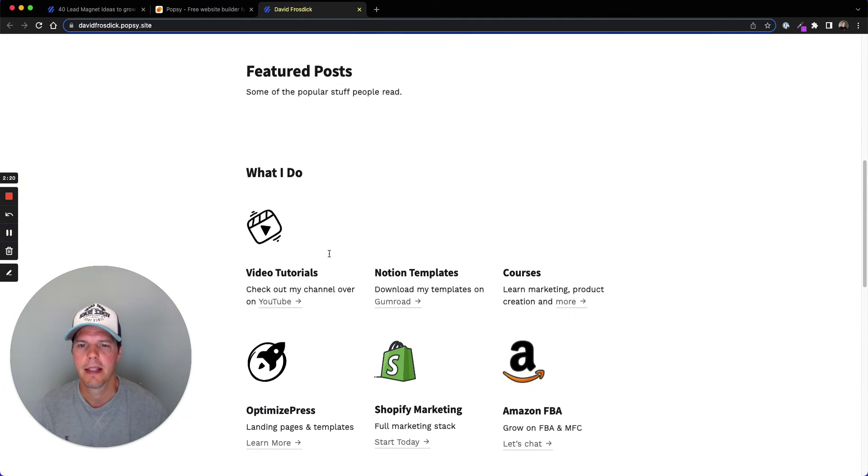
pyautogui.click(316, 315)
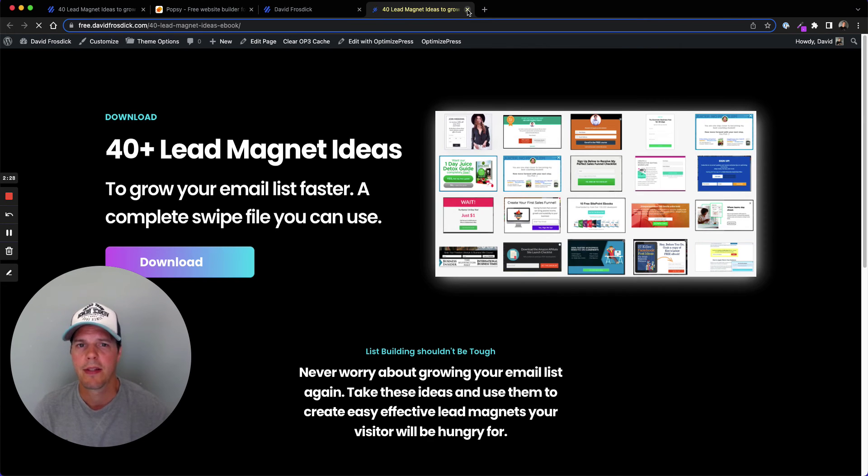
pyautogui.click(467, 10)
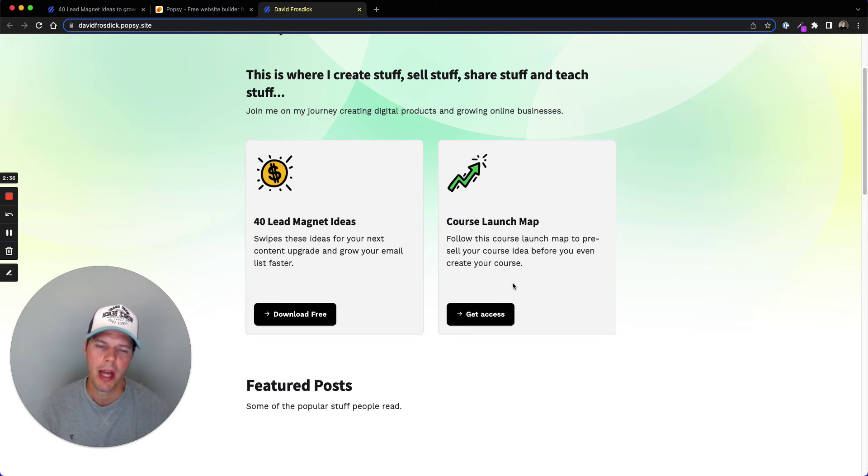
# Step: Review the live home page's lead magnet cards, What I Do links, Twitter section and contact section
pyautogui.scroll(-6, 482, 321)
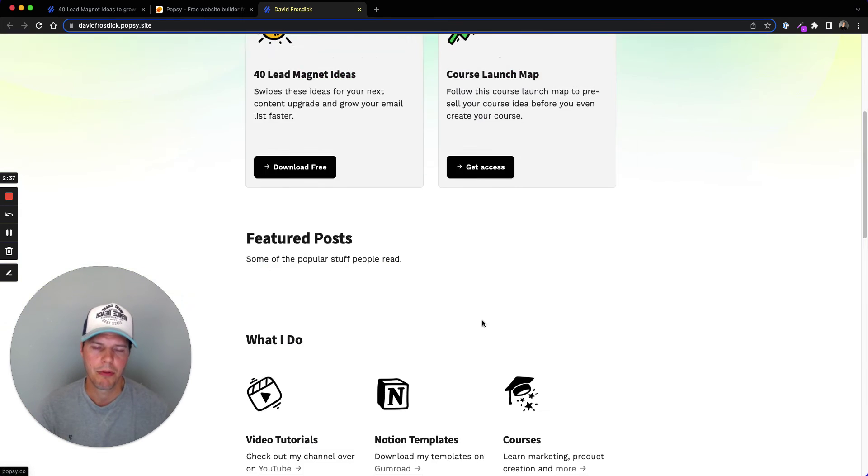
pyautogui.scroll(2, 444, 311)
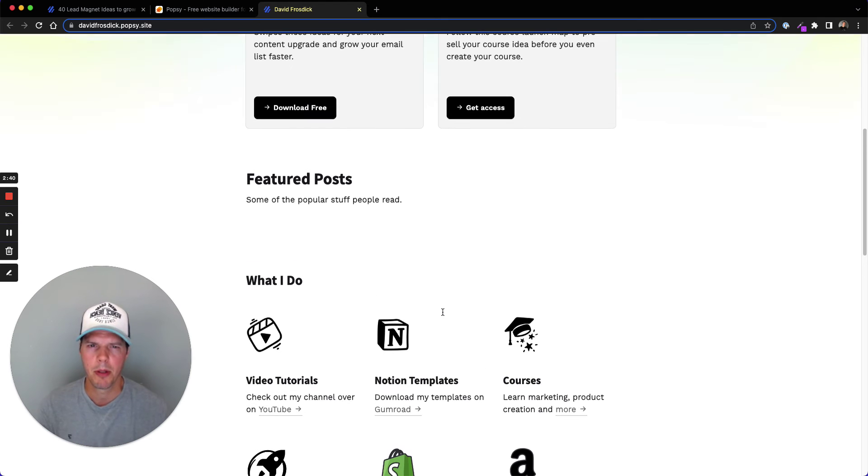
pyautogui.scroll(-3, 445, 298)
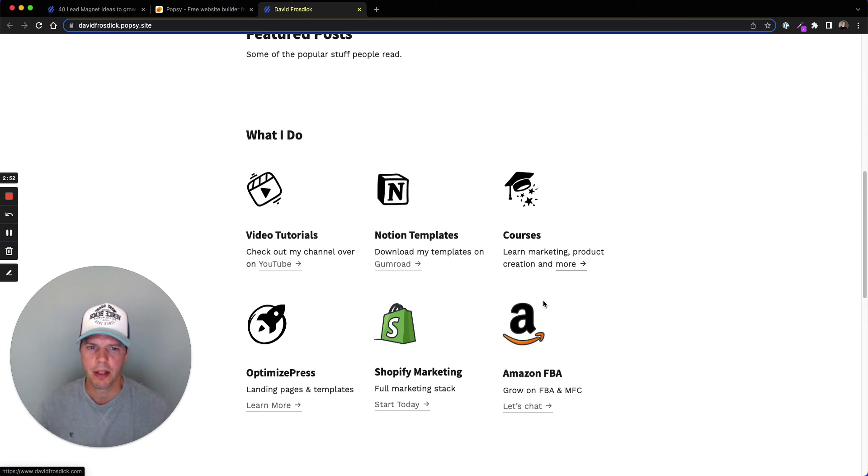
pyautogui.scroll(-1, 323, 377)
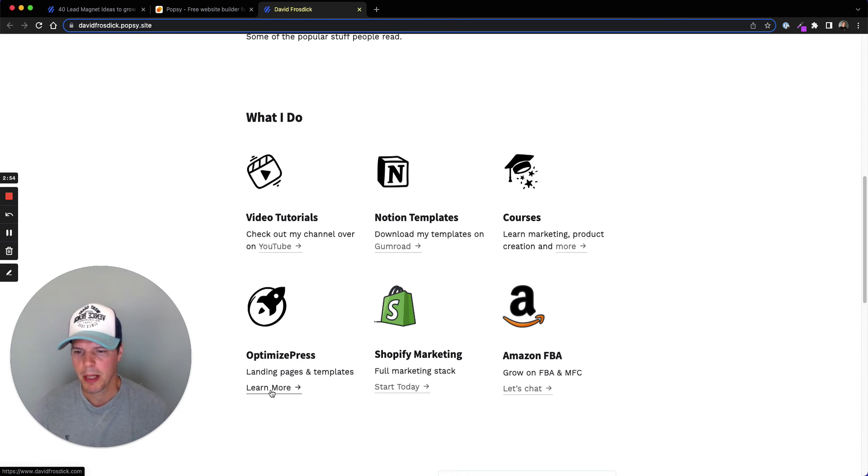
pyautogui.scroll(-1, 272, 392)
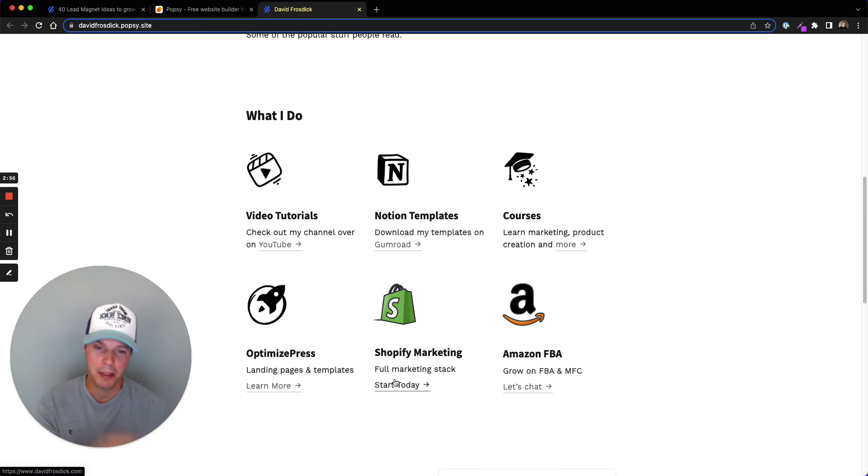
pyautogui.scroll(-2, 516, 360)
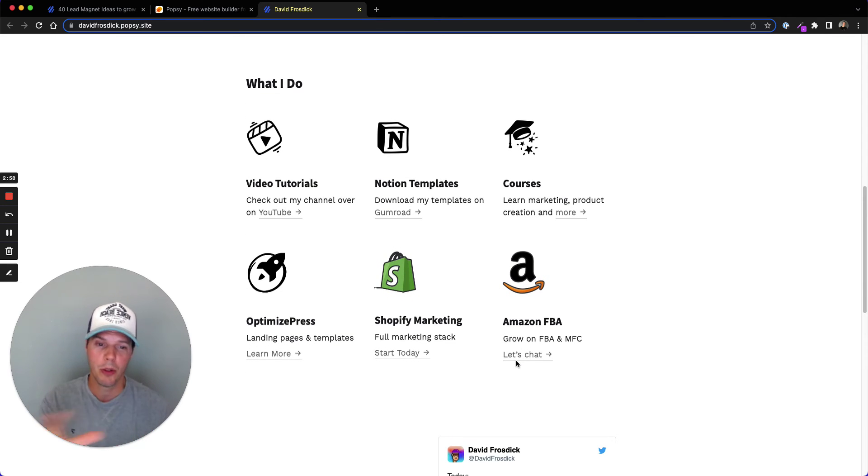
pyautogui.scroll(-10, 478, 365)
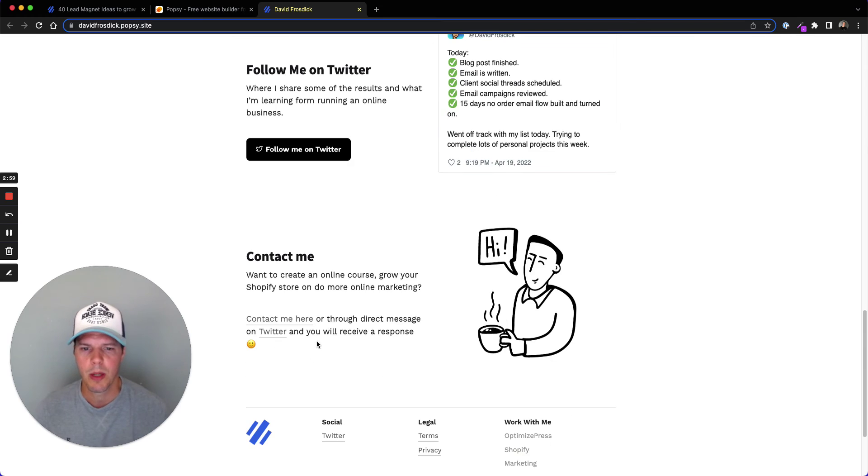
pyautogui.scroll(3, 365, 367)
pyautogui.scroll(15, 364, 366)
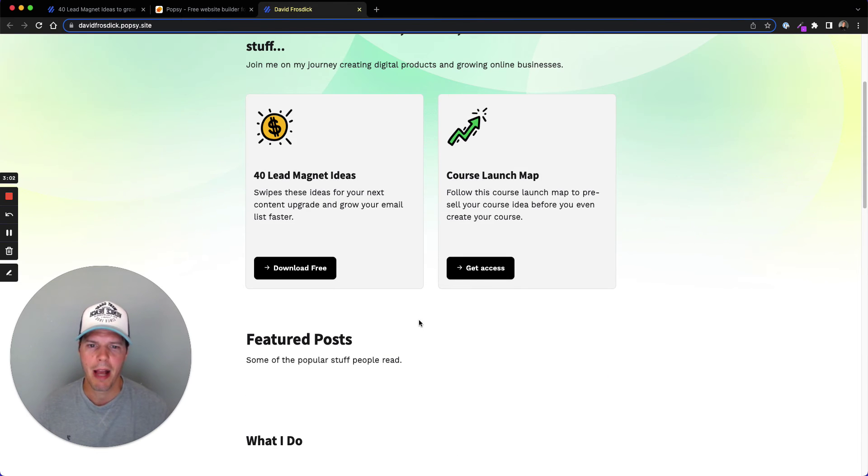
pyautogui.scroll(-15, 405, 348)
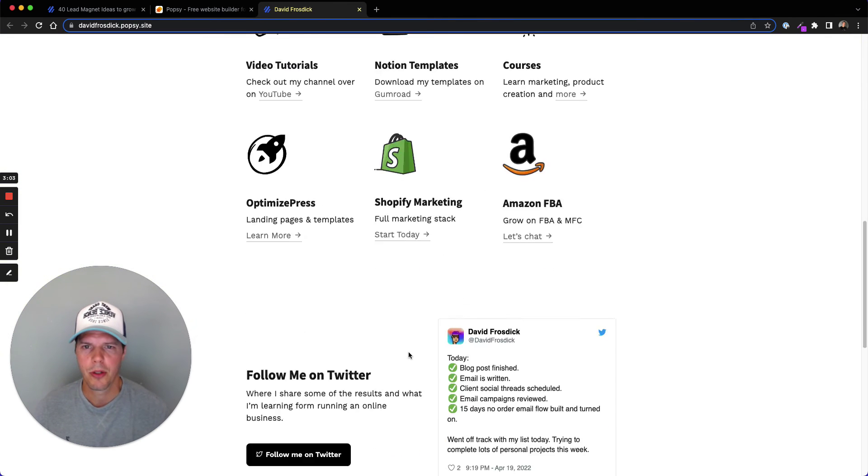
pyautogui.scroll(5, 326, 244)
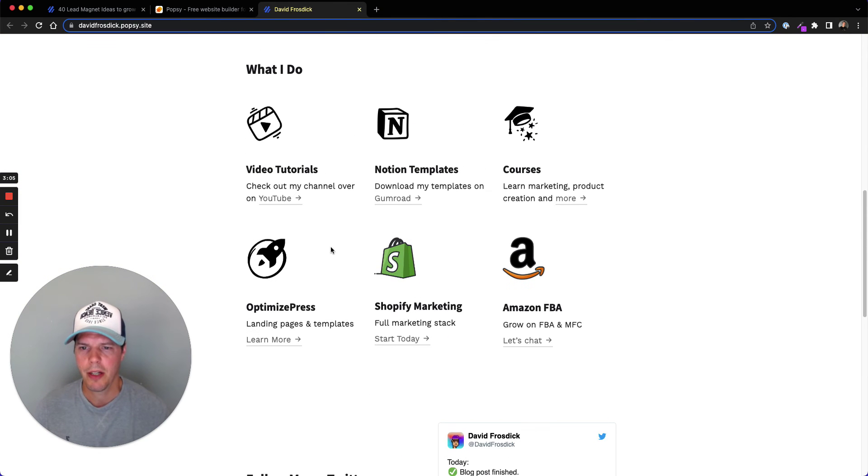
# Step: Open the Gumroad store from the Notion Templates section and look through its product list
pyautogui.click(392, 198)
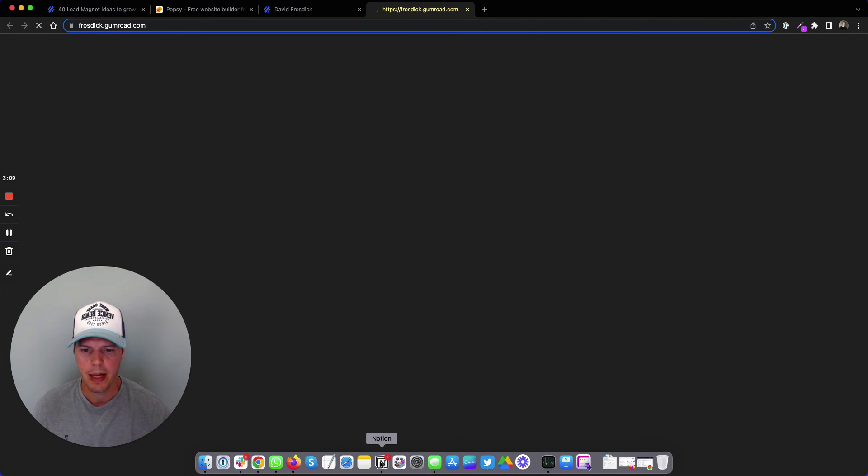
pyautogui.click(381, 464)
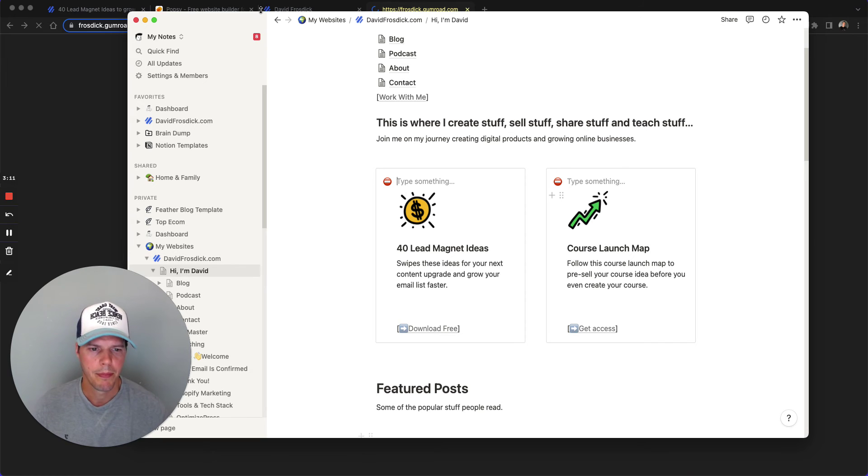
pyautogui.moveTo(548, 21); pyautogui.dragTo(542, 40)
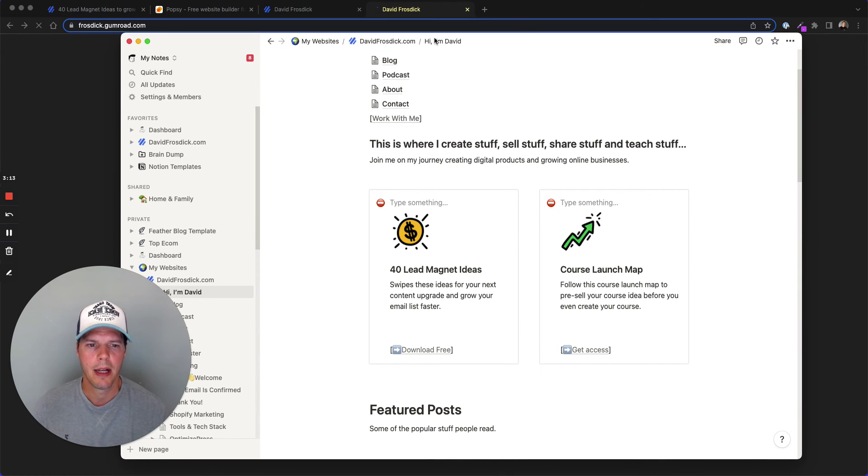
pyautogui.click(397, 10)
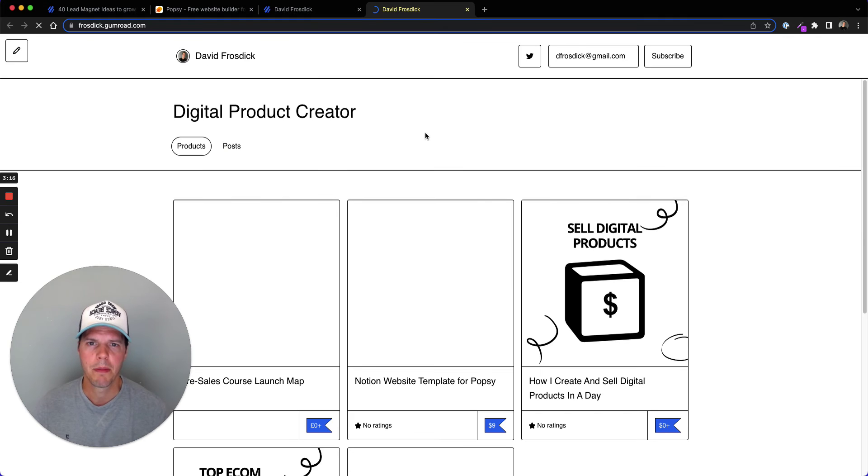
pyautogui.scroll(-6, 441, 161)
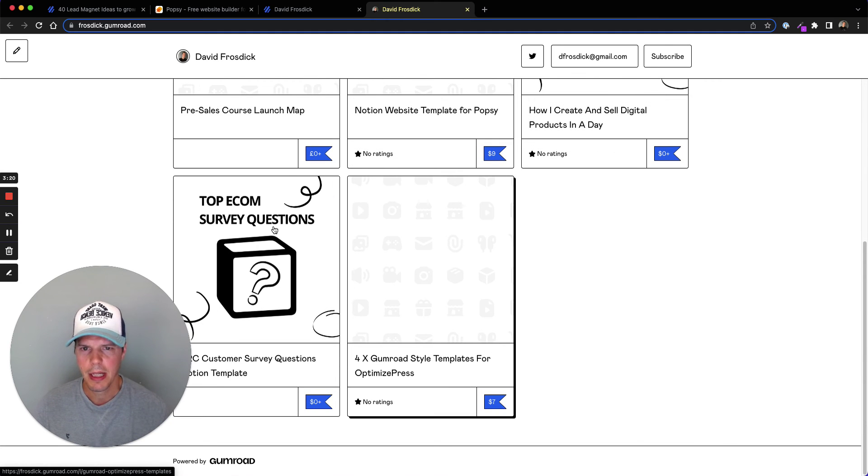
pyautogui.scroll(6, 272, 150)
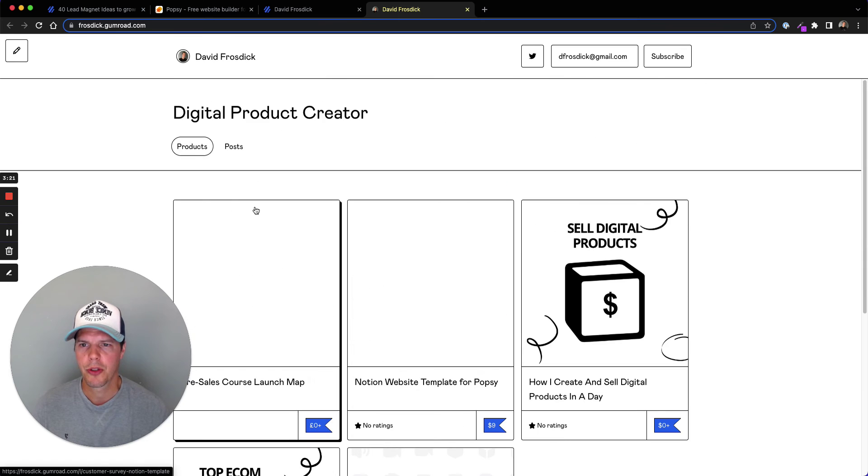
# Step: Open the Pre-Sales Course Launch Map product on Gumroad and copy its page URL
pyautogui.click(369, 222)
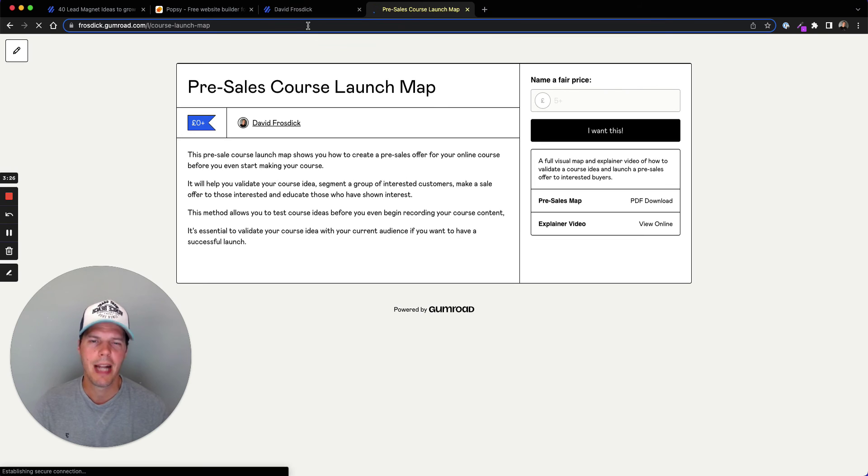
pyautogui.click(308, 26)
pyautogui.press('super+c')
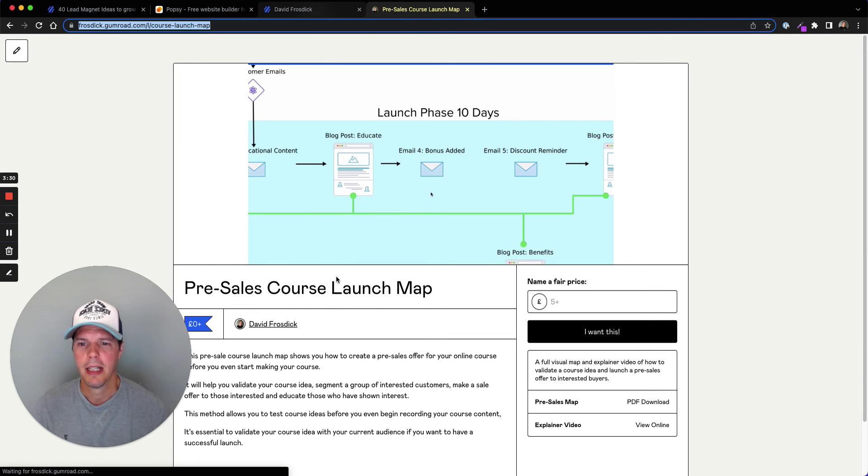
pyautogui.scroll(-3, 355, 278)
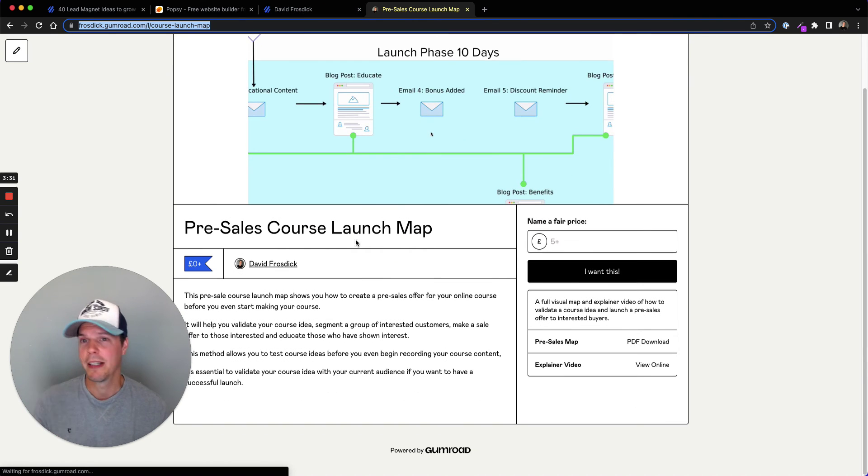
# Step: Switch to the home page in Notion and remove the existing link from the Course Launch Map card's Get access text
pyautogui.click(315, 13)
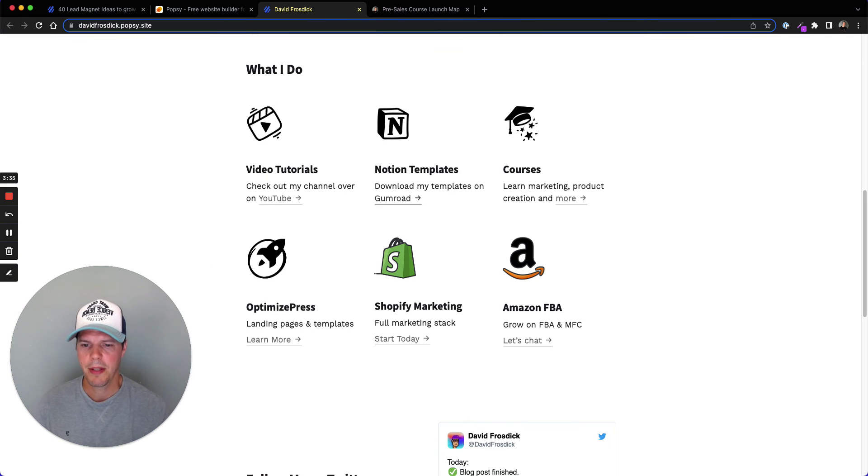
pyautogui.click(382, 461)
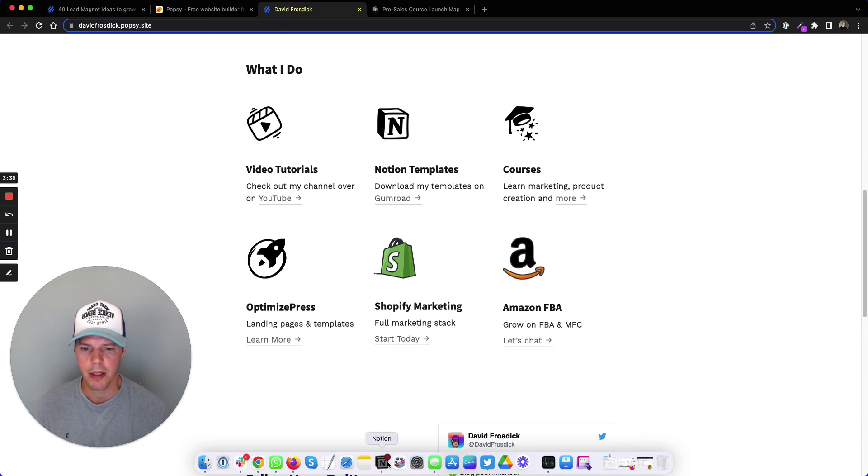
pyautogui.moveTo(597, 354)
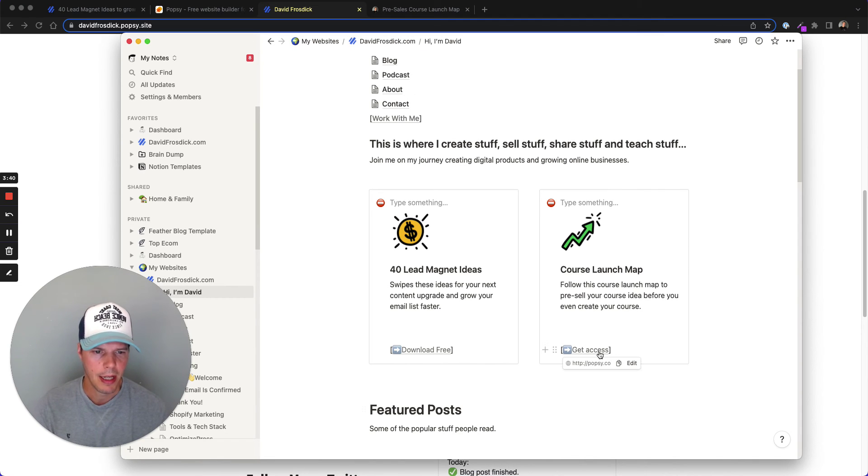
pyautogui.click(632, 363)
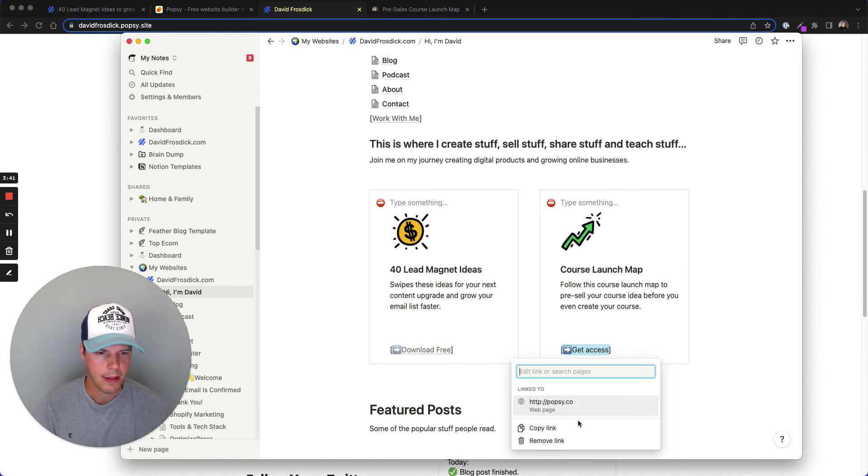
pyautogui.press('Escape')
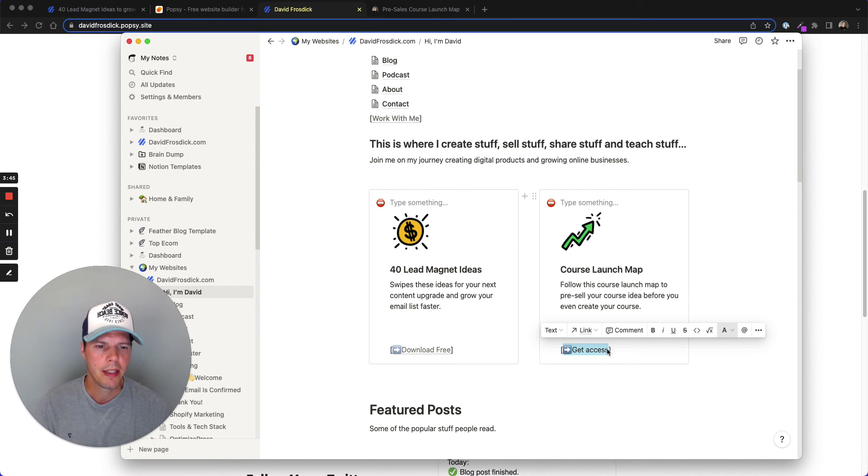
pyautogui.click(724, 329)
pyautogui.press('Escape')
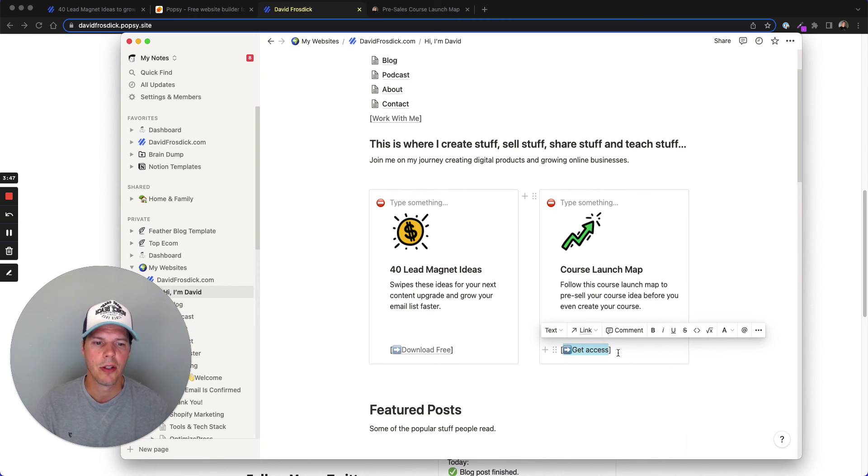
pyautogui.click(634, 349)
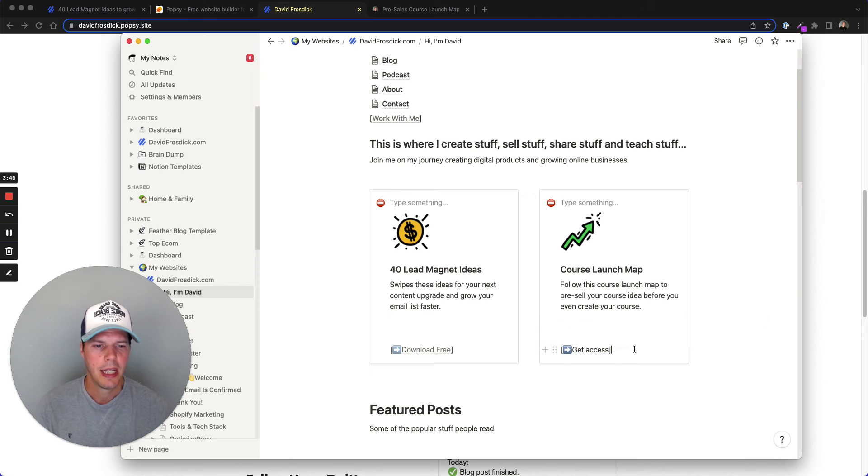
# Step: Link the Get access text, including its arrow emoji, to the copied Gumroad course launch map URL
pyautogui.keyDown('shift'); pyautogui.click(573, 349); pyautogui.keyUp('shift')
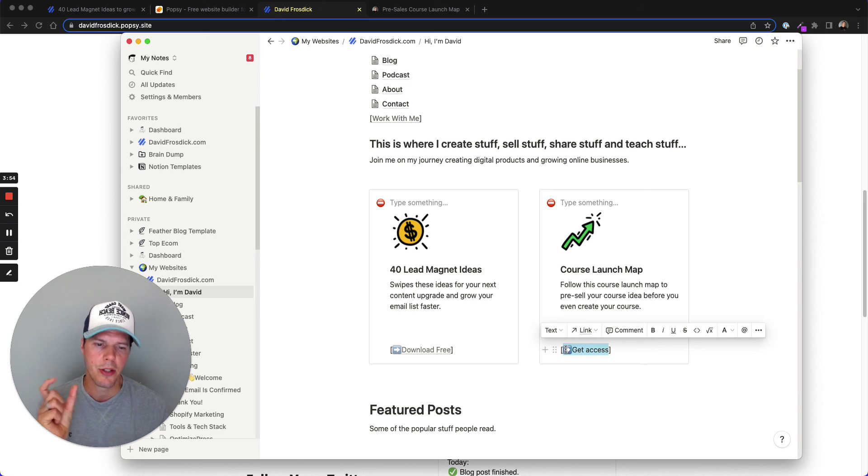
pyautogui.click(586, 332)
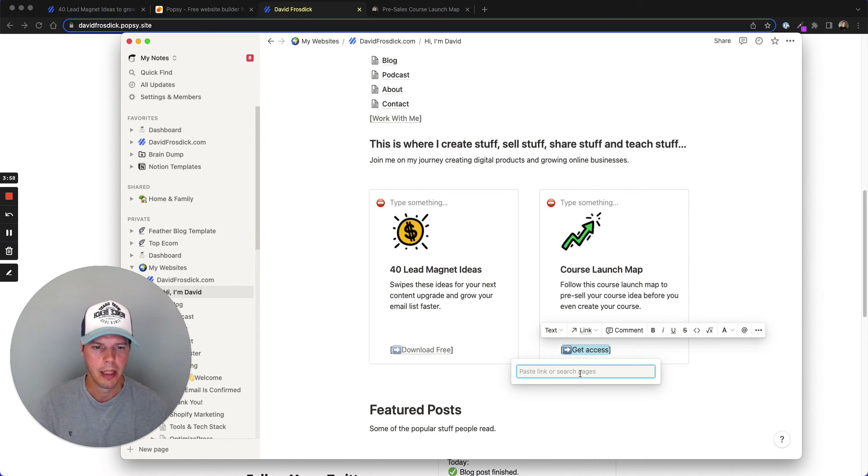
pyautogui.press('super+v')
pyautogui.click(574, 390)
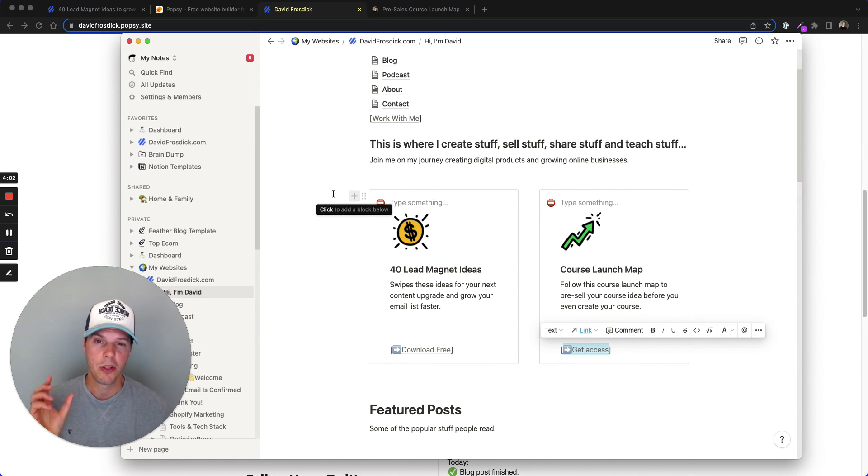
pyautogui.click(300, 230)
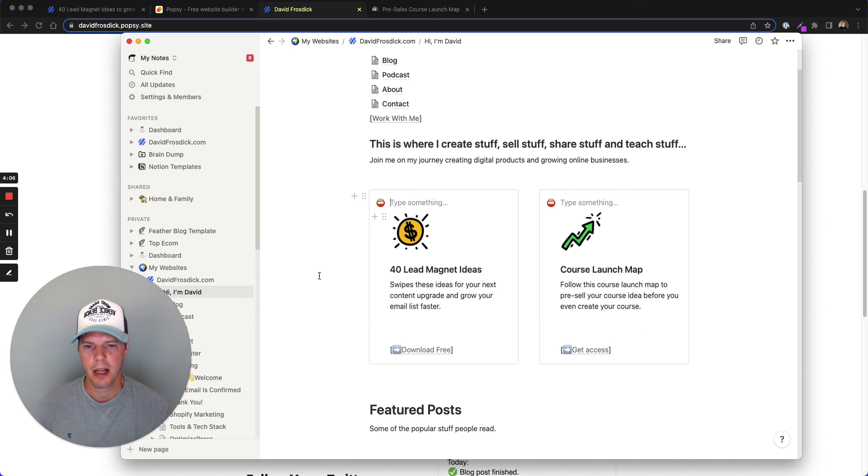
pyautogui.scroll(-10, 319, 277)
pyautogui.scroll(5, 319, 280)
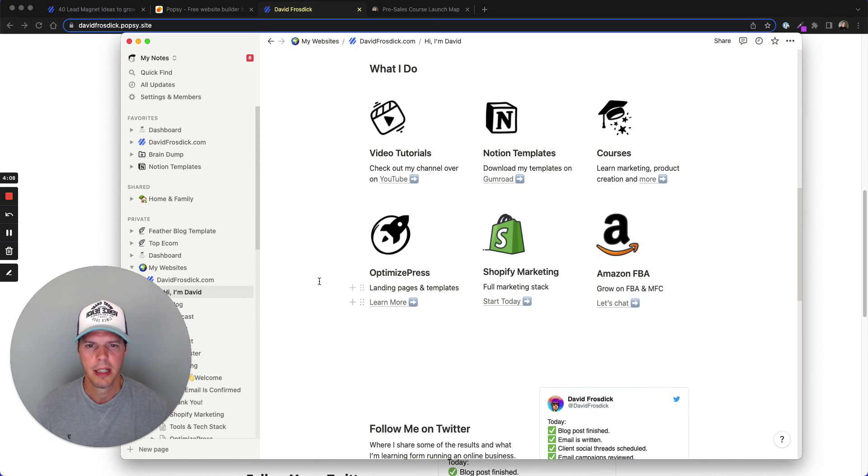
pyautogui.scroll(5, 319, 280)
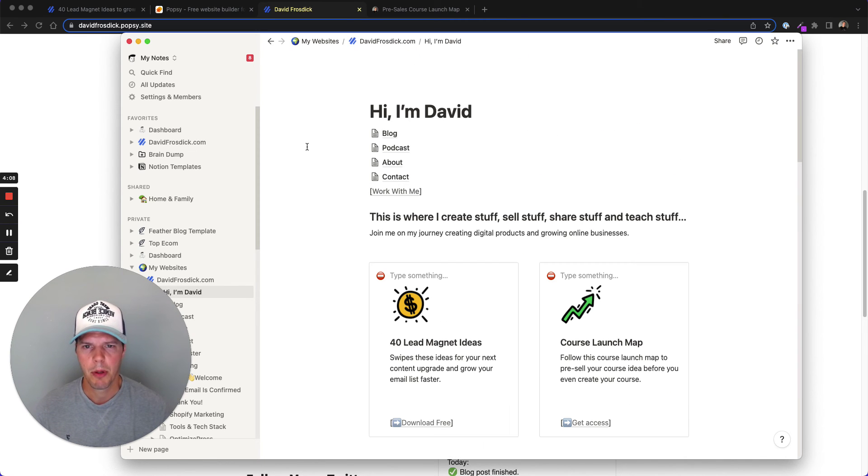
# Step: Open the Podcast page in Notion and look through its intro, latest episodes and Follow & Subscribe links
pyautogui.click(400, 148)
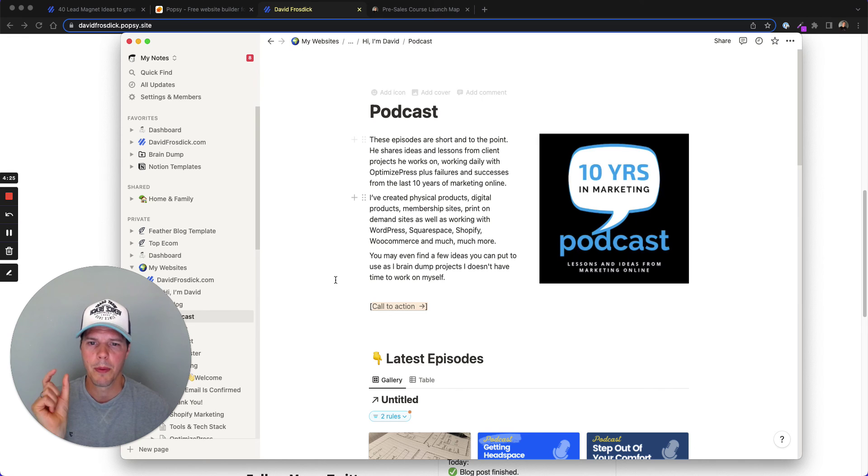
pyautogui.scroll(-5, 334, 280)
pyautogui.scroll(-12, 324, 219)
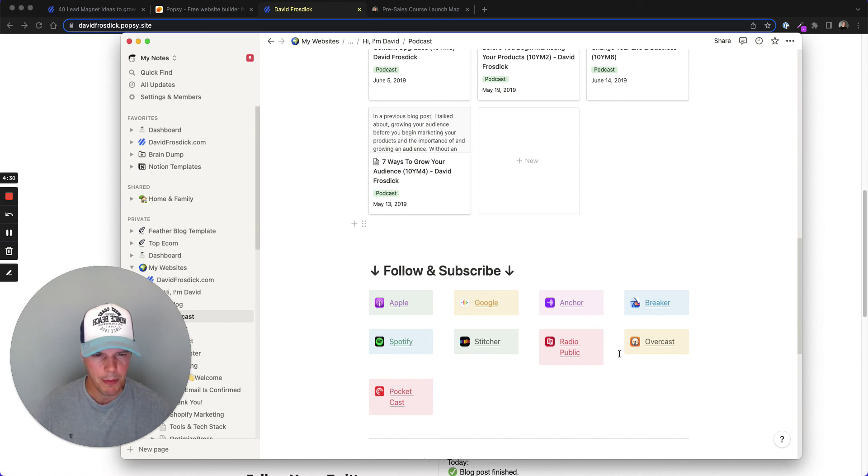
pyautogui.scroll(15, 344, 288)
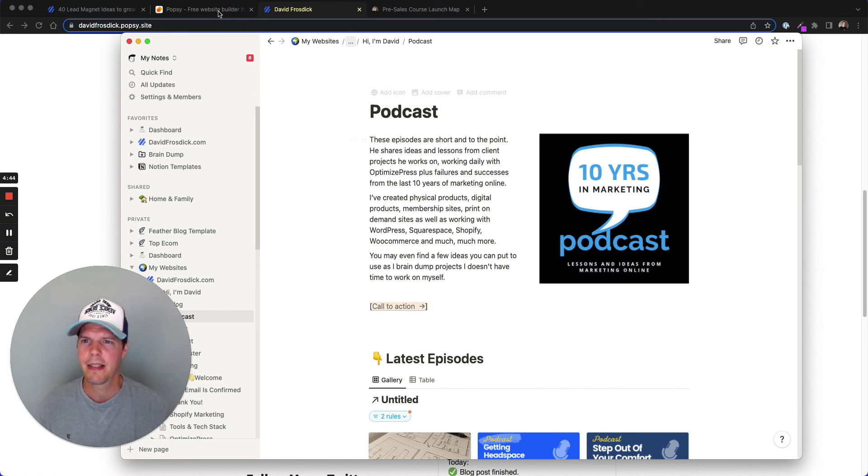
# Step: Switch to the browser, close the Gumroad course launch map page and review the offer cards on the live site's home page
pyautogui.click(432, 10)
pyautogui.click(432, 10)
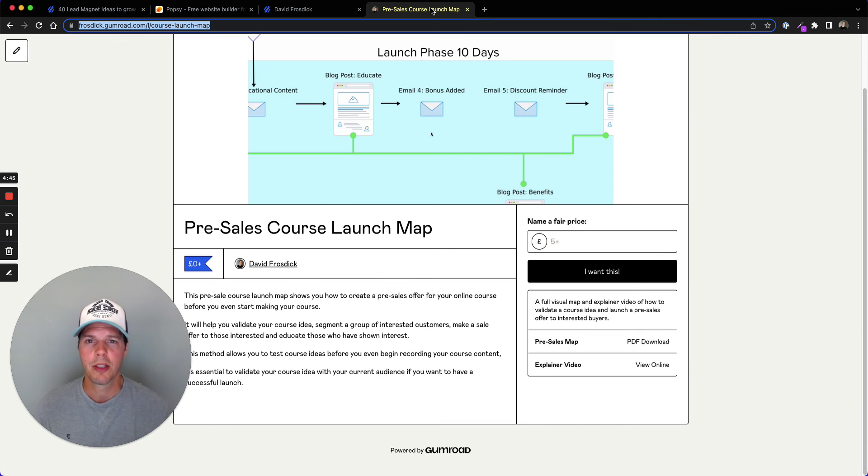
pyautogui.click(467, 9)
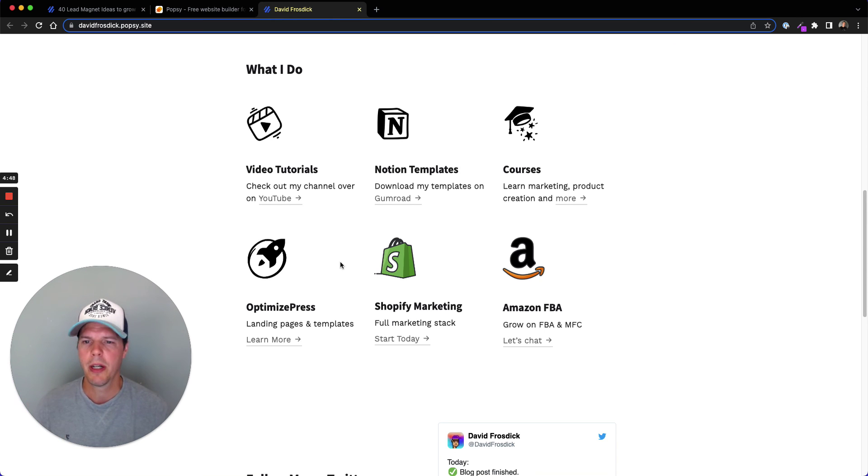
pyautogui.scroll(6, 340, 262)
pyautogui.scroll(5, 481, 276)
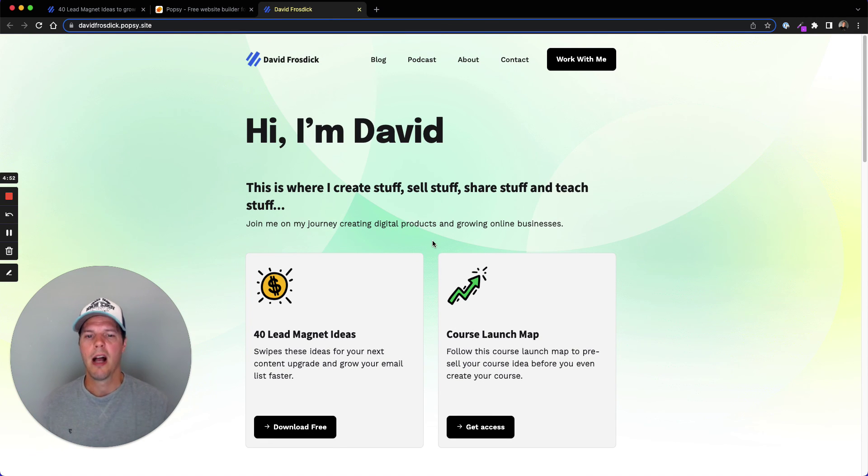
pyautogui.scroll(-3, 432, 243)
pyautogui.scroll(3, 432, 243)
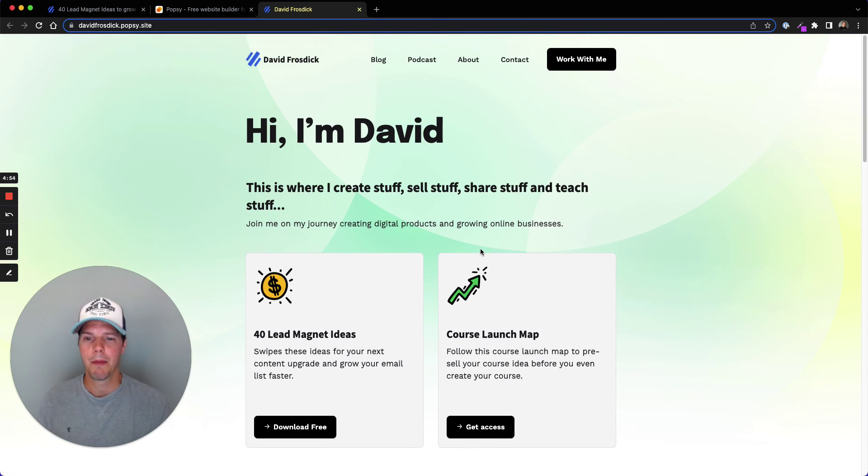
pyautogui.scroll(-1, 480, 248)
pyautogui.scroll(1, 648, 243)
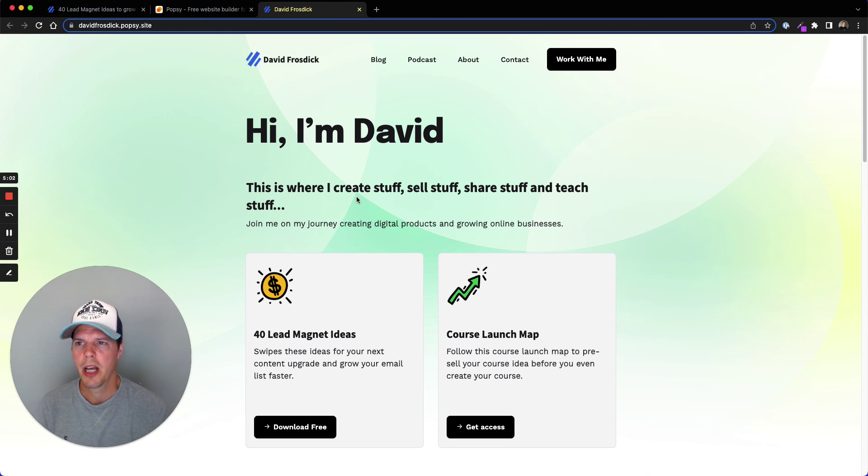
# Step: Refresh the home page preview in the Popsy designer and test the Course Launch Map card's Get access link
pyautogui.click(203, 10)
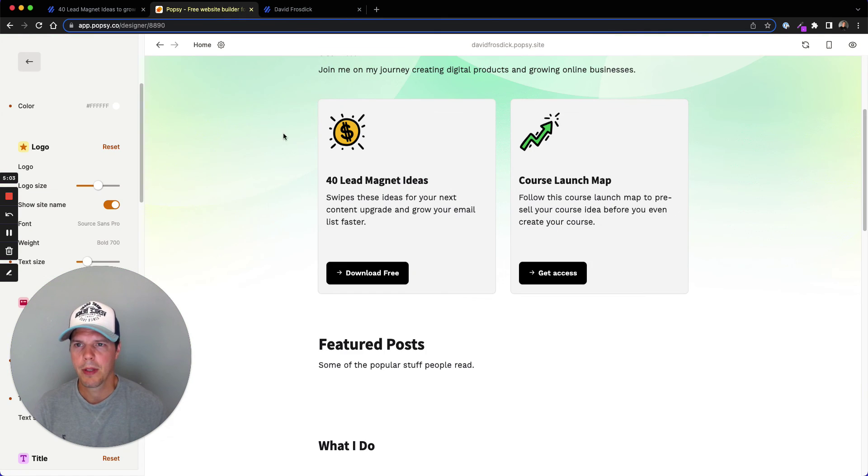
pyautogui.click(805, 47)
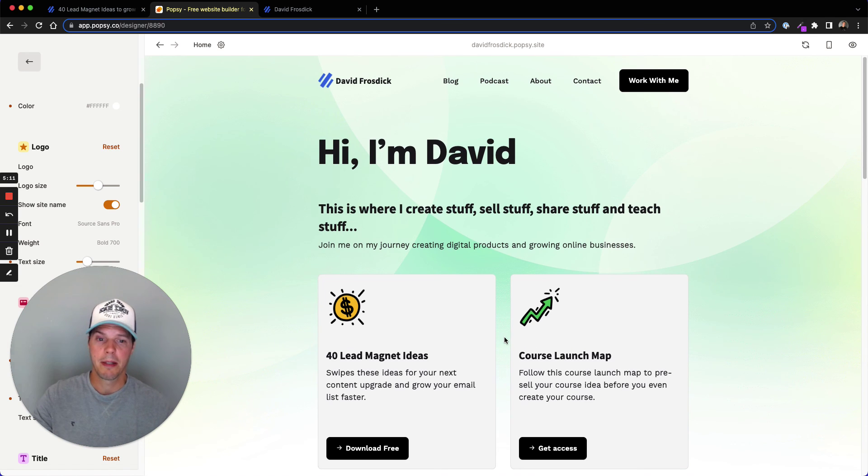
pyautogui.scroll(-2, 505, 339)
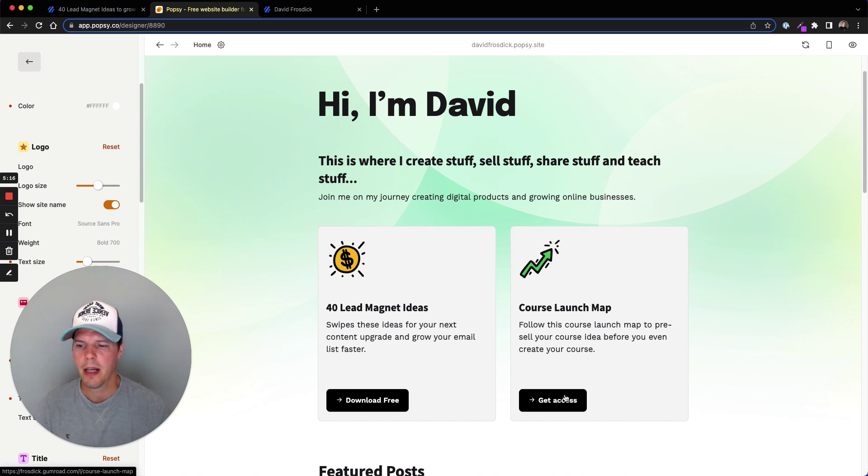
pyautogui.click(540, 400)
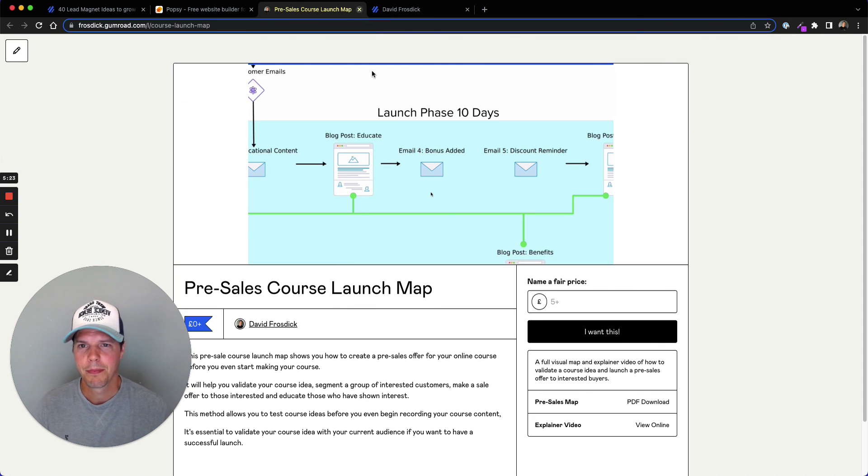
pyautogui.press('super+w')
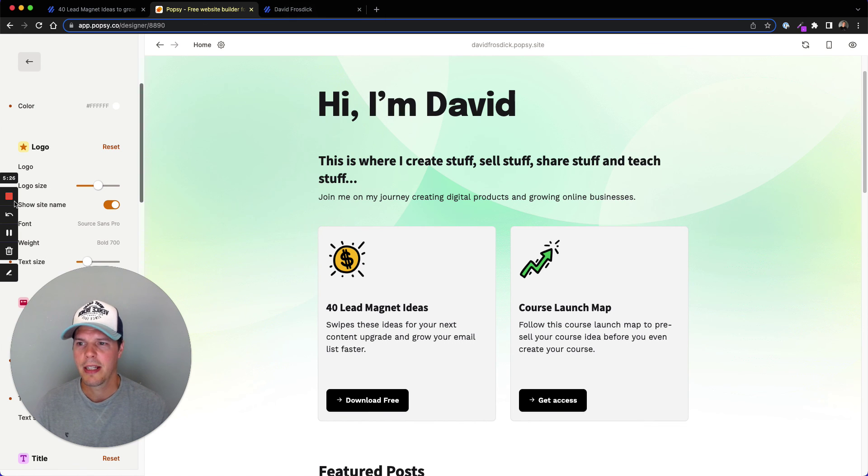